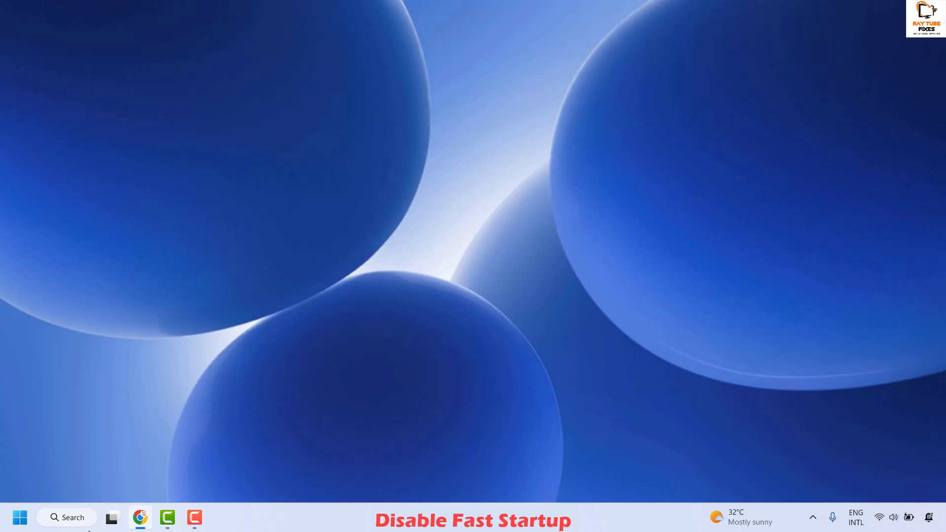
Open Control Panel and show all its items as large icons
{"action": "left_click", "coordinate": [73, 518]}
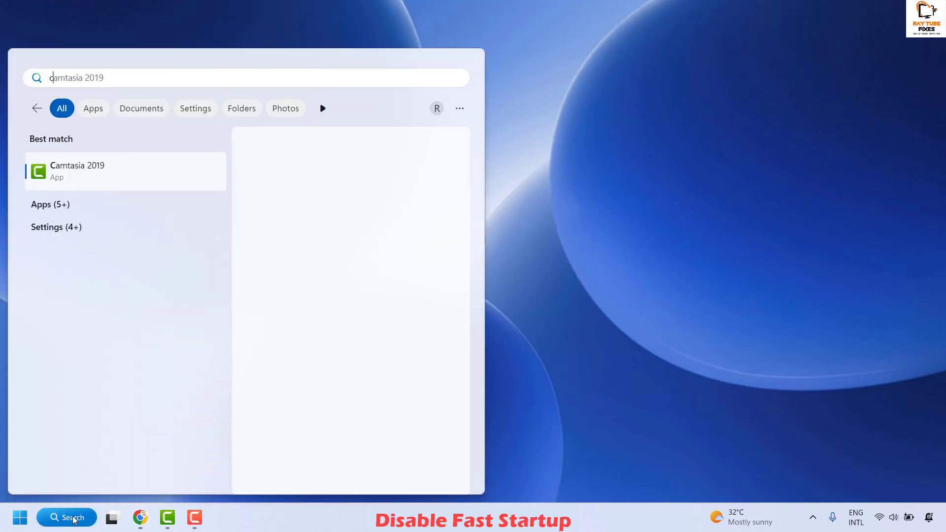
{"action": "type", "text": "control"}
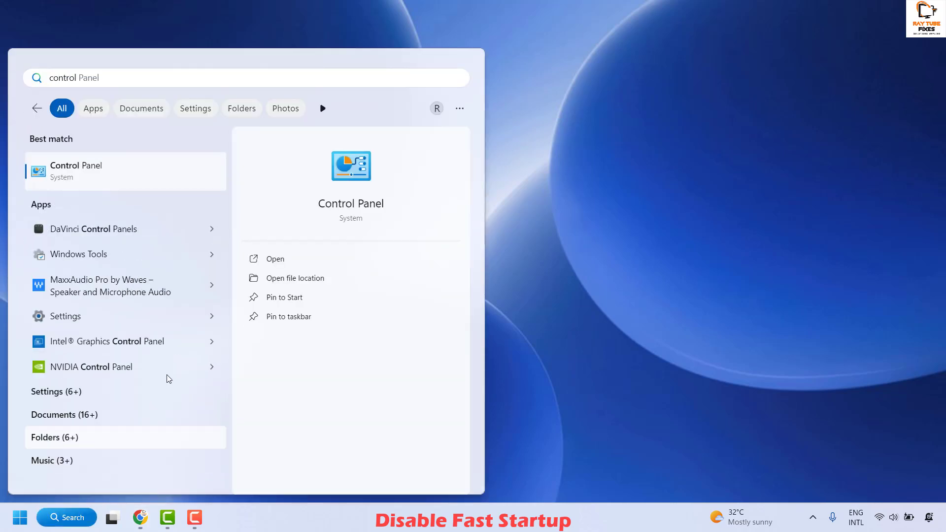
{"action": "left_click", "coordinate": [99, 177]}
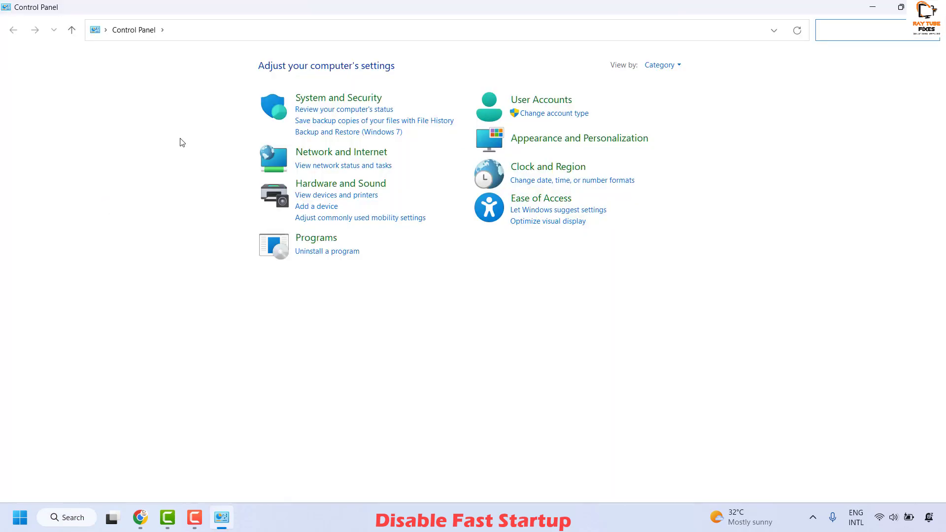
{"action": "left_click", "coordinate": [678, 69]}
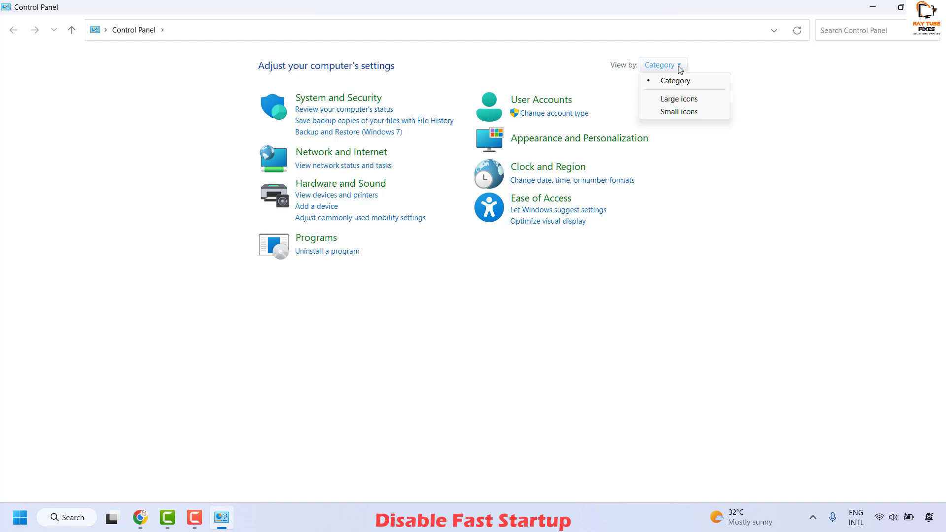
{"action": "left_click", "coordinate": [683, 102]}
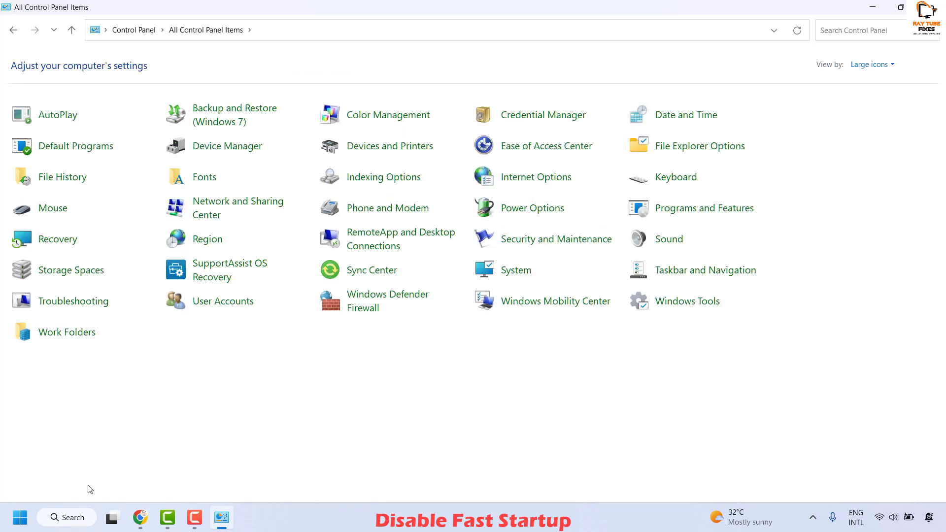
Open the power button settings in Power Options and unlock the settings that are currently unavailable
{"action": "left_click", "coordinate": [536, 211]}
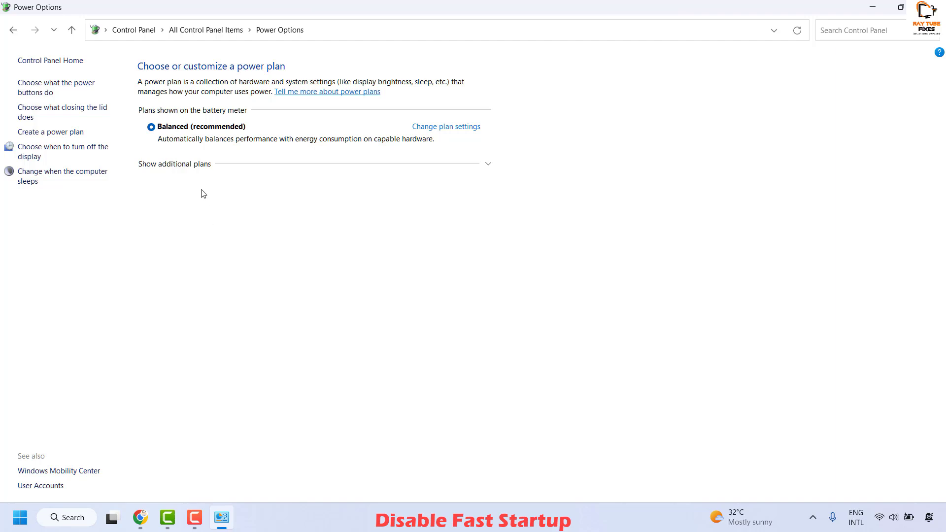
{"action": "left_click", "coordinate": [54, 91]}
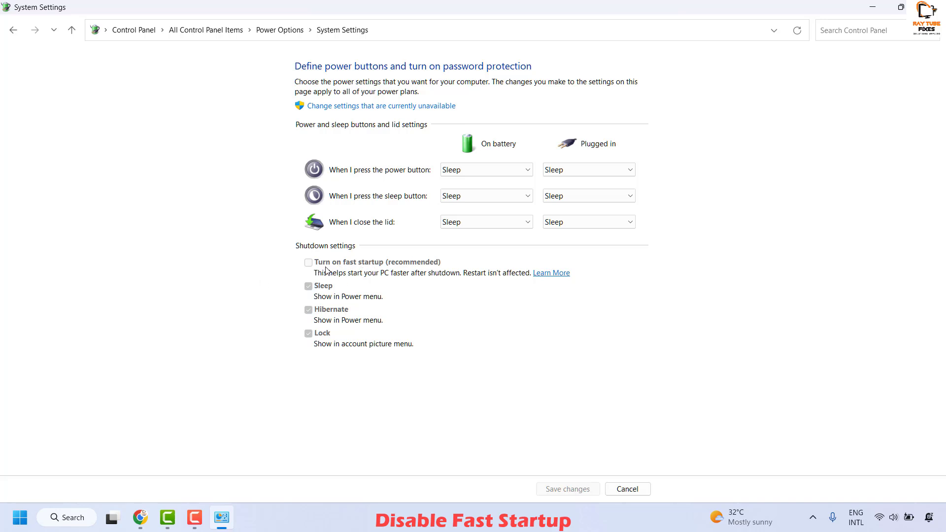
{"action": "left_click", "coordinate": [362, 106]}
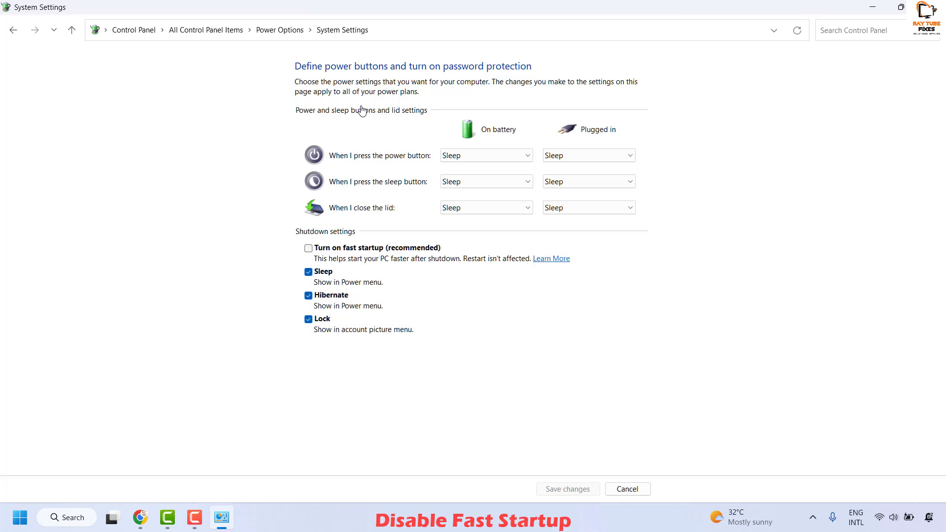
Leave fast startup turned off in the shutdown settings, save the changes and close Power Options
{"action": "left_click", "coordinate": [308, 248]}
{"action": "key", "text": "alt+Tab"}
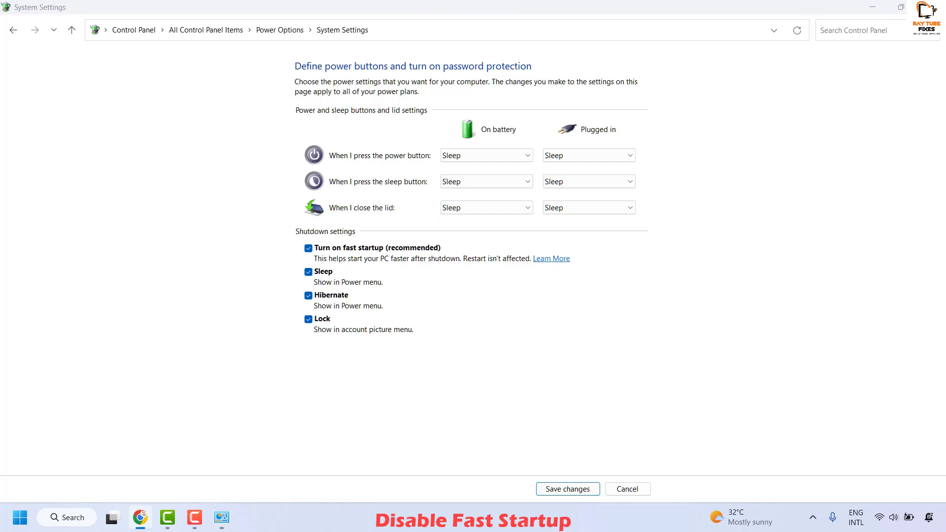
{"action": "key", "text": "alt+Tab"}
{"action": "left_click", "coordinate": [308, 248]}
{"action": "left_click", "coordinate": [569, 488]}
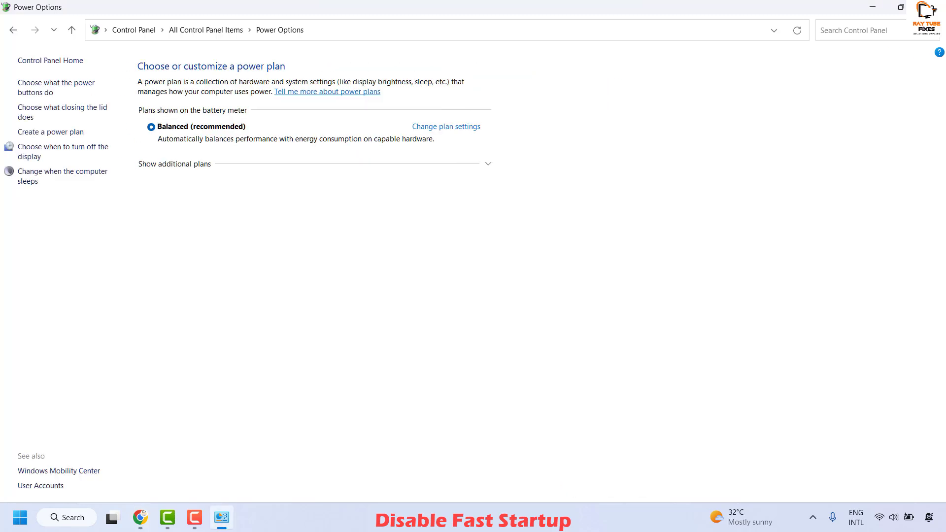
{"action": "key", "text": "alt+F4"}
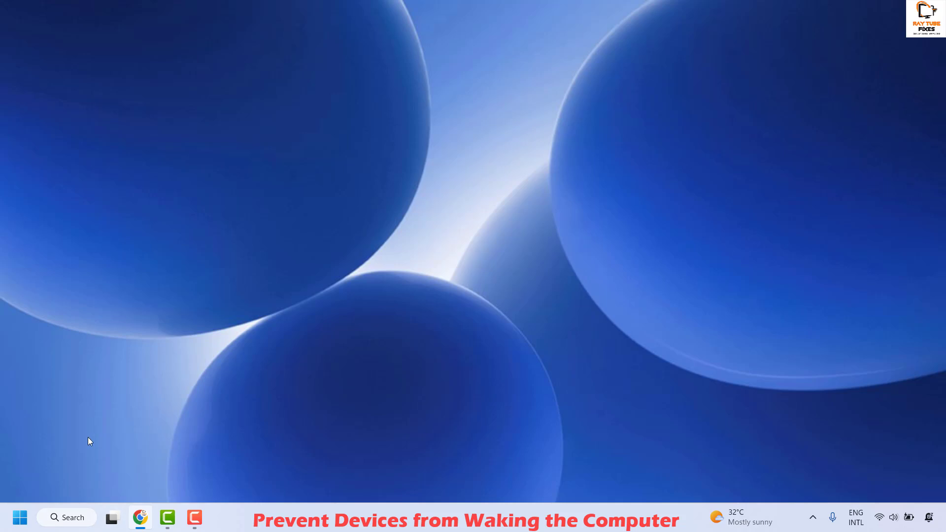
Open Device Manager and expand the network adapters category
{"action": "right_click", "coordinate": [14, 526]}
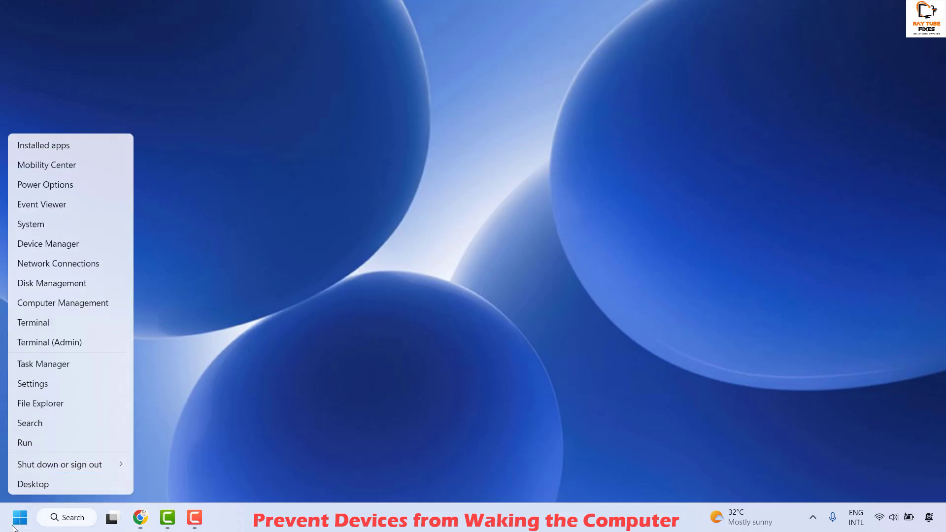
{"action": "left_click", "coordinate": [68, 245]}
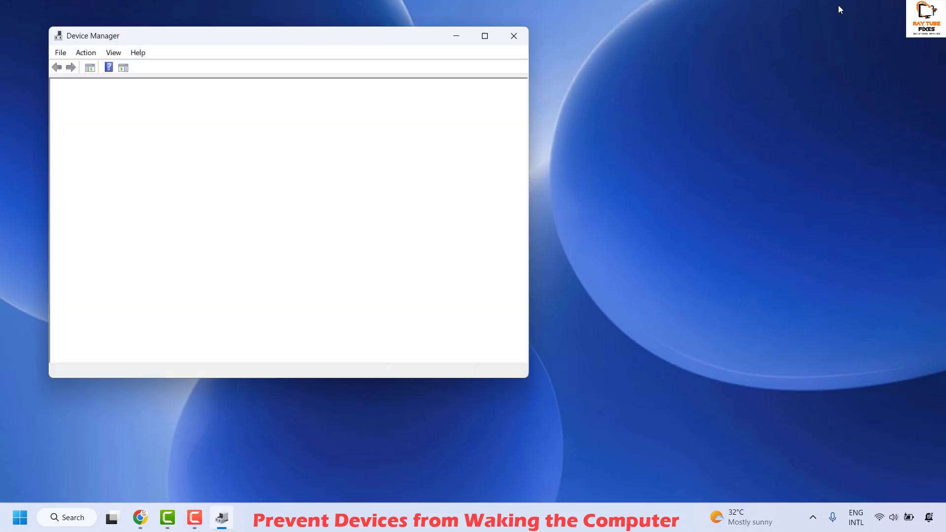
{"action": "left_click_drag", "start_coordinate": [406, 44], "coordinate": [690, 67]}
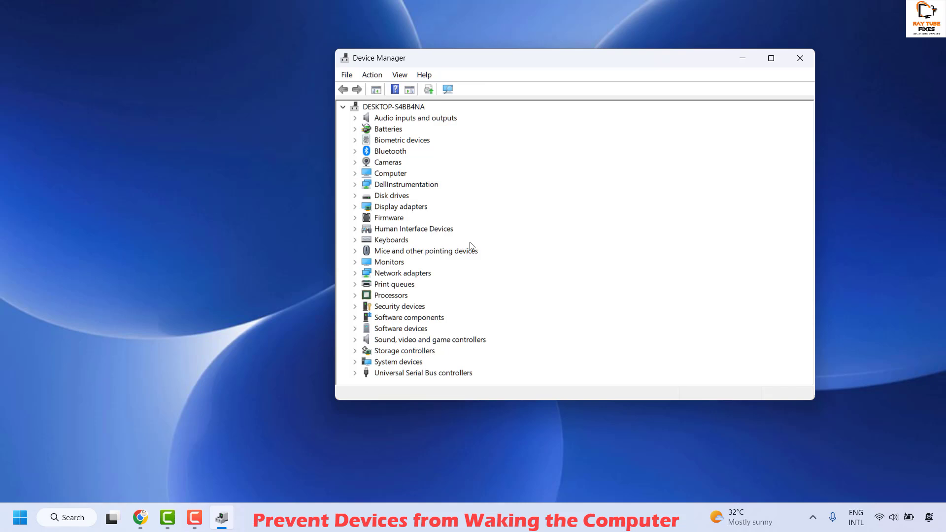
{"action": "left_click", "coordinate": [355, 273]}
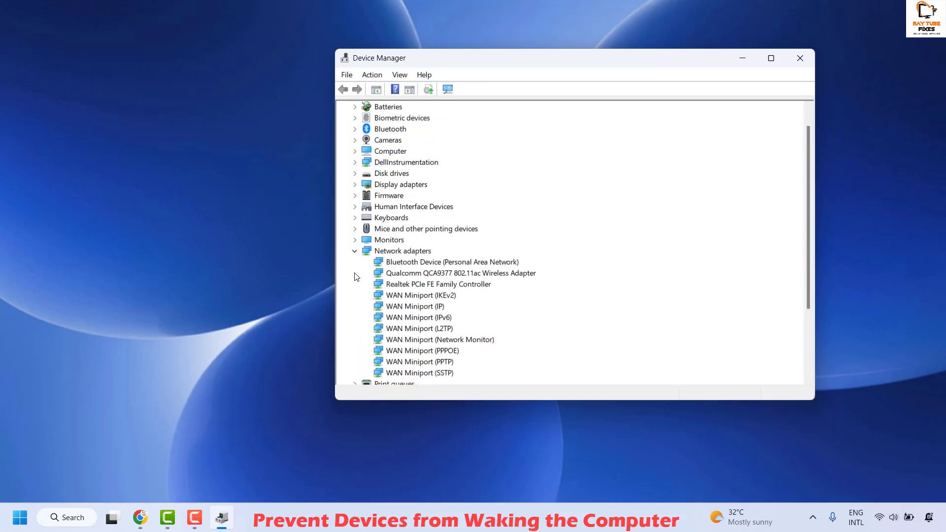
Open the power management properties of the Qualcomm QCA9377 802.11ac Wireless Adapter
{"action": "right_click", "coordinate": [416, 277]}
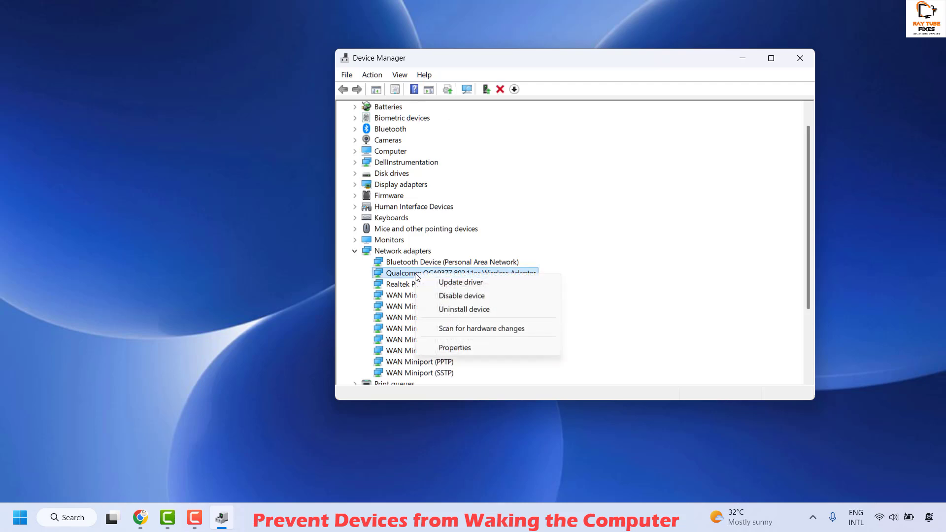
{"action": "left_click", "coordinate": [456, 348]}
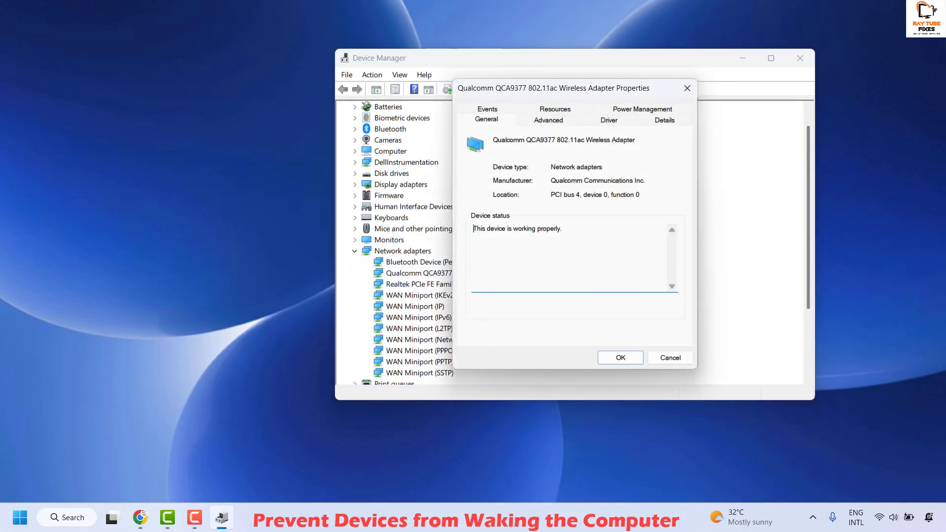
{"action": "left_click", "coordinate": [643, 109]}
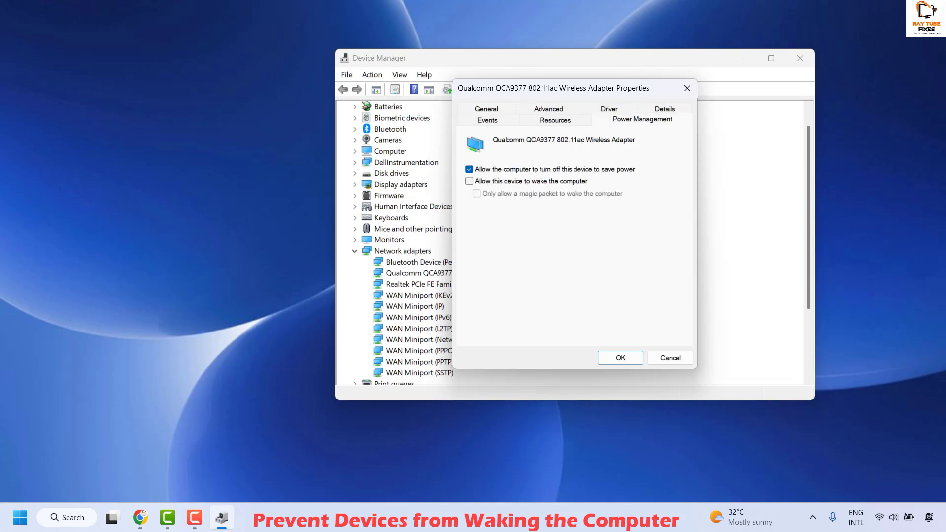
Leave the wireless adapter disallowed from waking the computer, confirm its properties and close Device Manager
{"action": "left_click", "coordinate": [469, 182]}
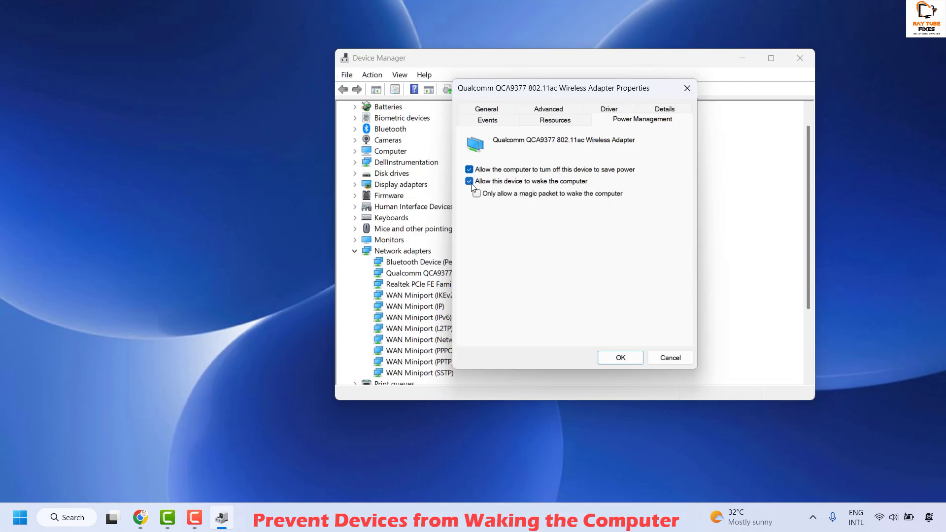
{"action": "left_click", "coordinate": [470, 182]}
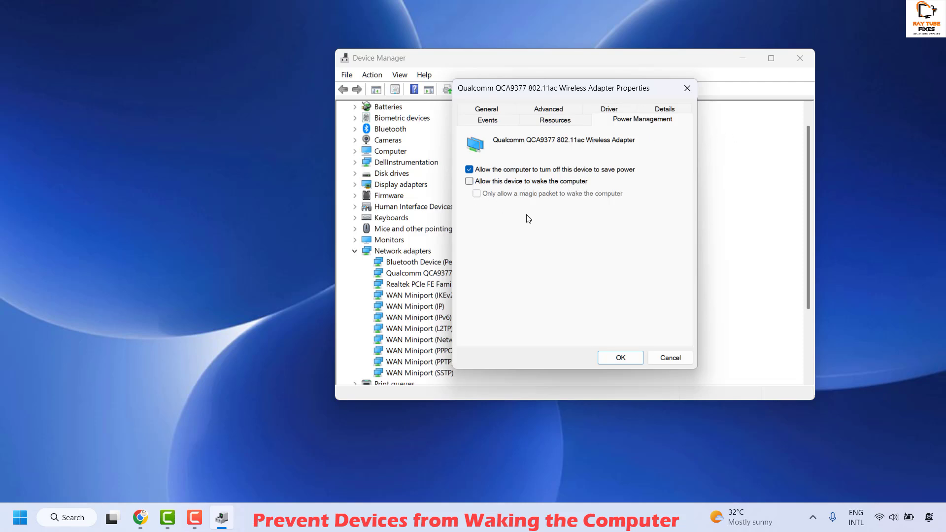
{"action": "left_click", "coordinate": [620, 357]}
{"action": "left_click", "coordinate": [798, 58]}
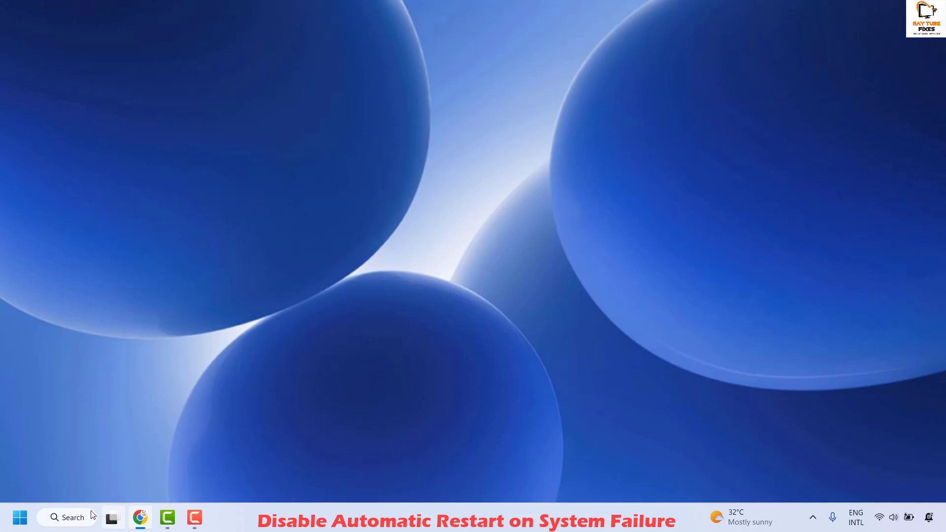
Search Windows for "advanced s" and open the advanced system settings
{"action": "left_click", "coordinate": [68, 524]}
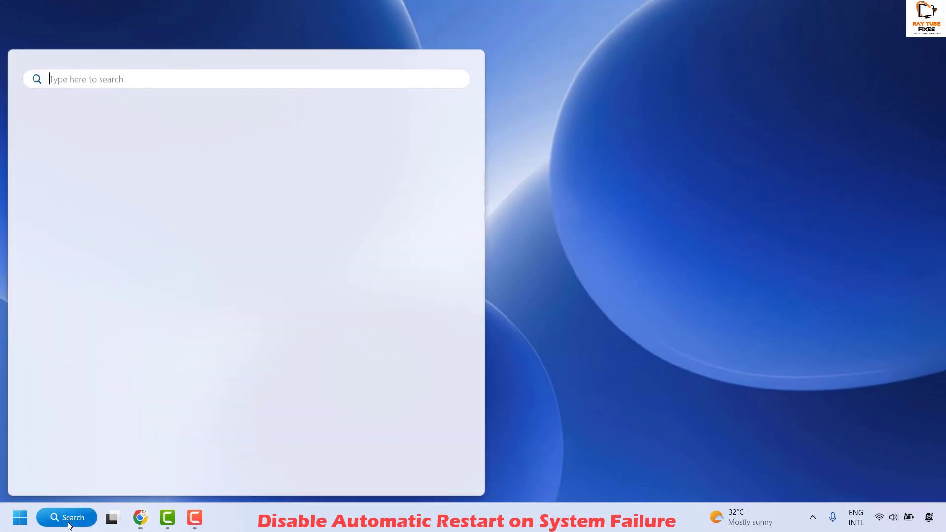
{"action": "type", "text": "advanced s"}
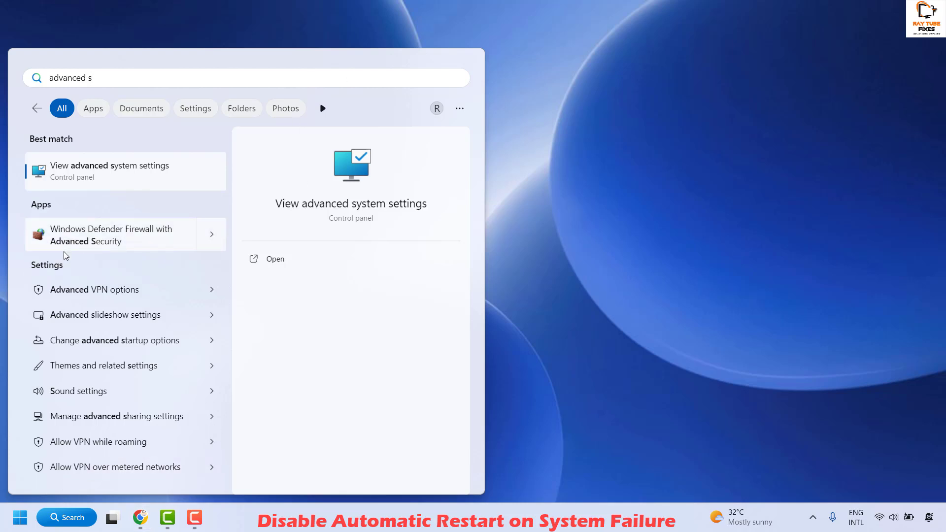
{"action": "left_click", "coordinate": [79, 172]}
Open the Startup and Recovery settings and turn off automatic restart on system failure
{"action": "left_click_drag", "start_coordinate": [208, 39], "coordinate": [546, 121]}
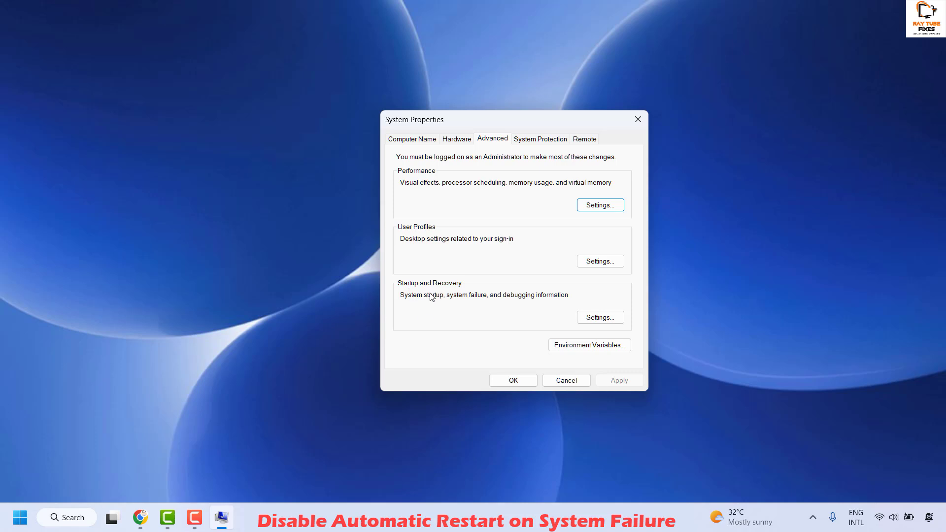
{"action": "left_click", "coordinate": [600, 317]}
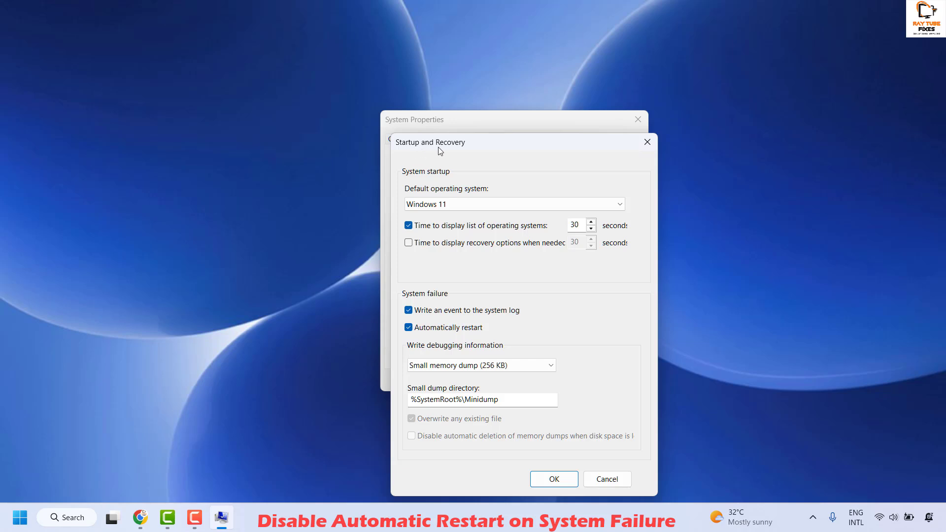
{"action": "left_click", "coordinate": [408, 327]}
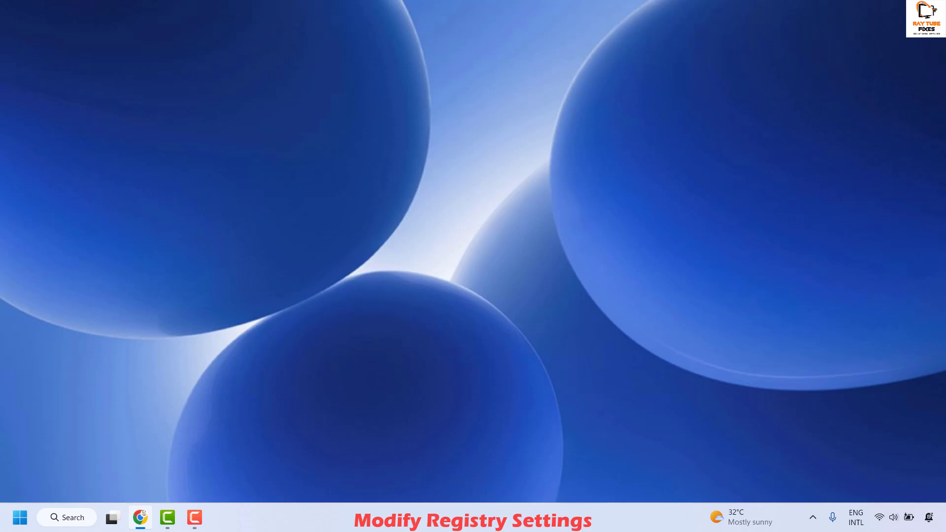
Launch Registry Editor by running the regedit command
{"action": "right_click", "coordinate": [27, 519]}
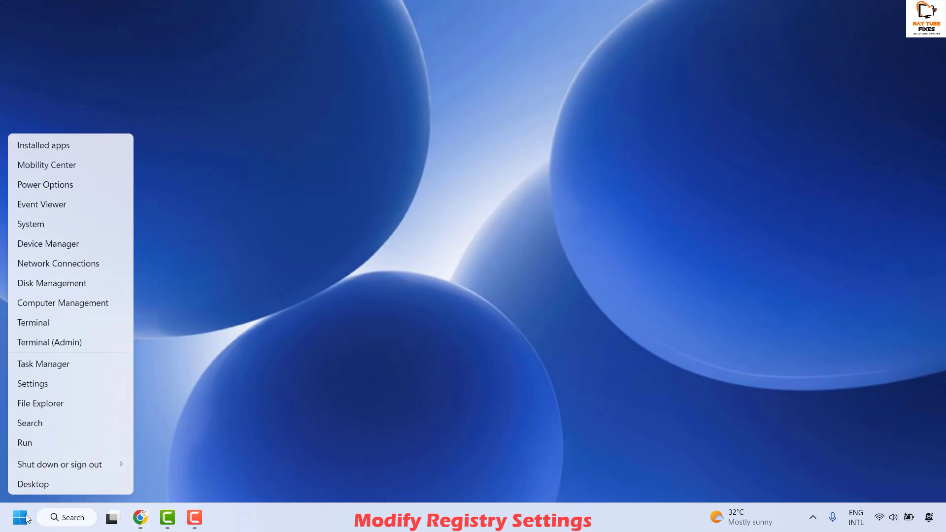
{"action": "left_click", "coordinate": [39, 437]}
{"action": "type", "text": "reg"}
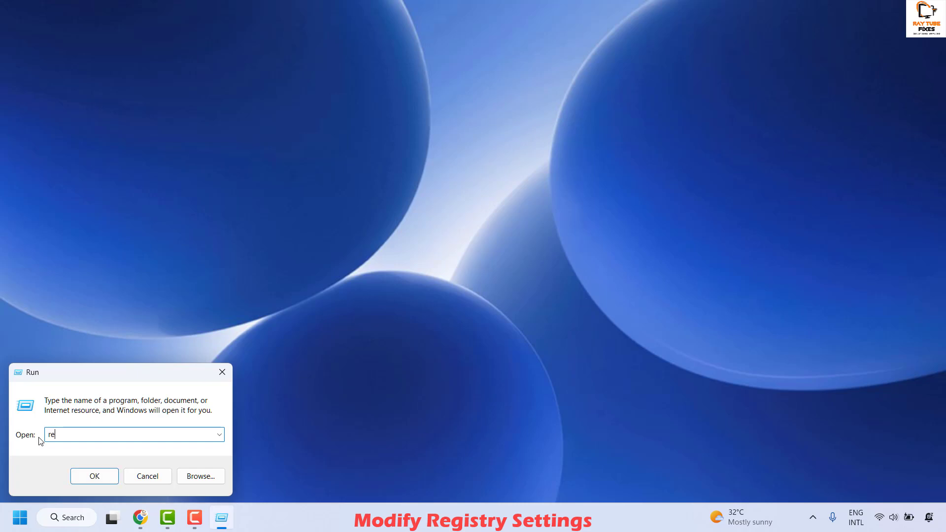
{"action": "type", "text": "edit"}
{"action": "key", "text": "Return"}
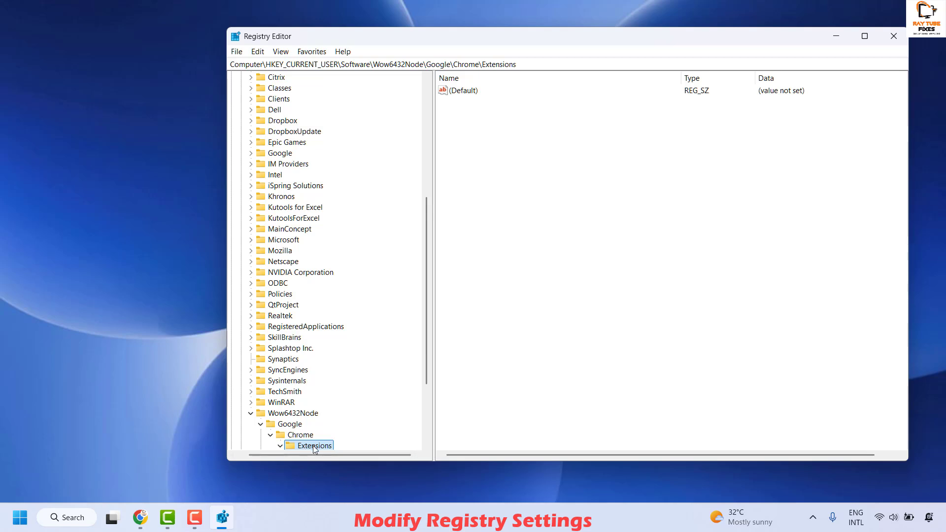
Collapse the open branches of HKEY_CURRENT_USER so that only the root keys are listed
{"action": "key", "text": "Left"}
{"action": "key", "text": "Left"}
{"action": "key", "text": "Left"}
{"action": "key", "text": "Left"}
{"action": "key", "text": "Left"}
{"action": "key", "text": "Left"}
{"action": "key", "text": "Left"}
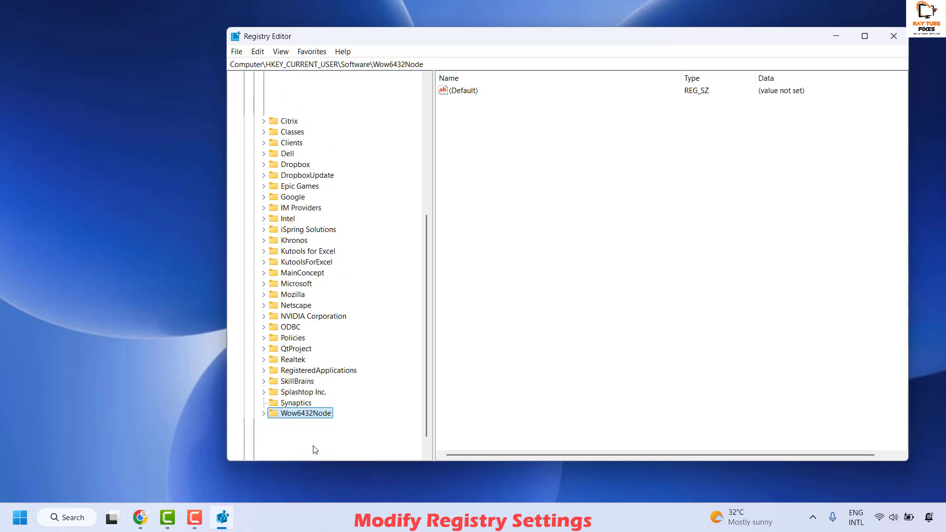
{"action": "key", "text": "Left"}
{"action": "key", "text": "Left"}
{"action": "key", "text": "Left"}
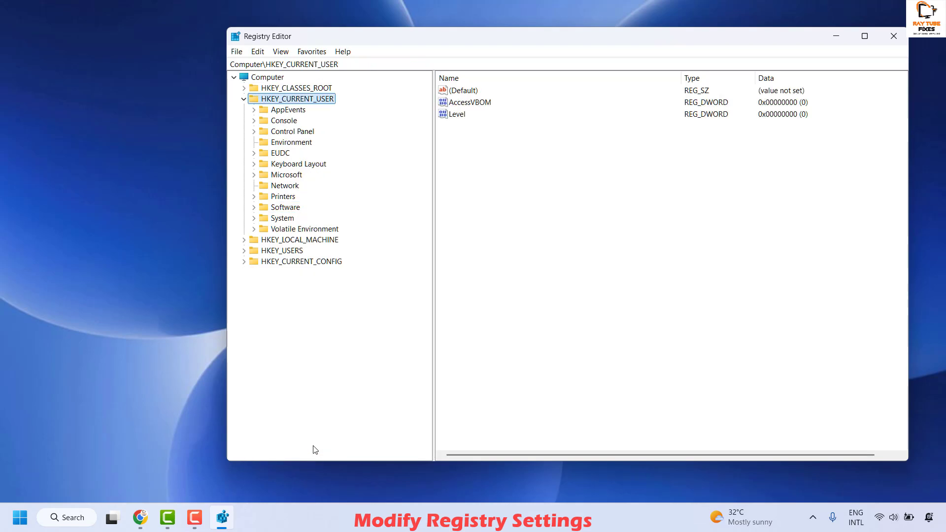
{"action": "left_click", "coordinate": [244, 99]}
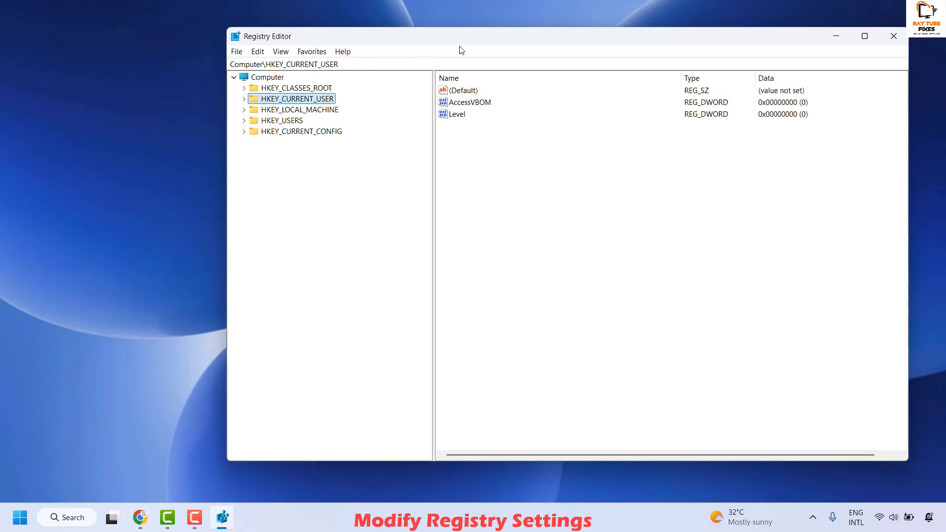
Expand HKEY_LOCAL_MACHINE and its SYSTEM key in the registry tree
{"action": "left_click_drag", "start_coordinate": [468, 47], "coordinate": [474, 87]}
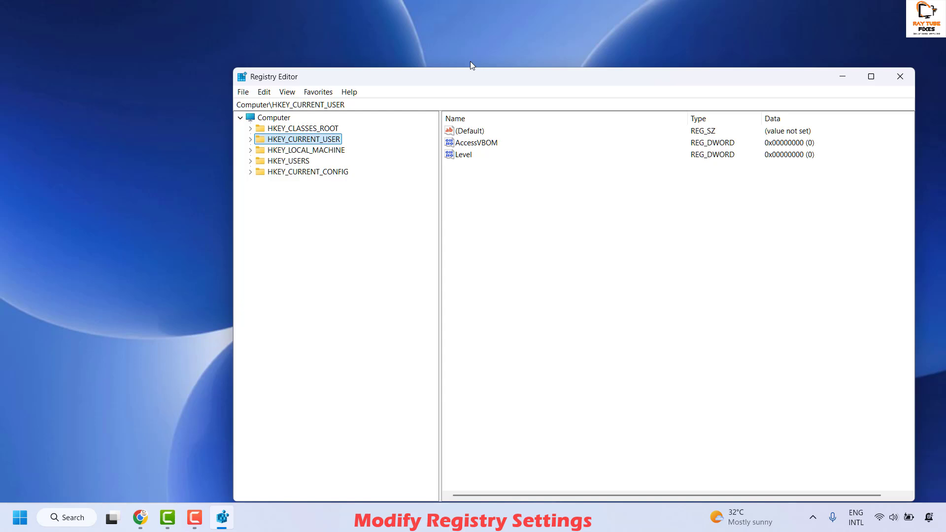
{"action": "left_click", "coordinate": [294, 149]}
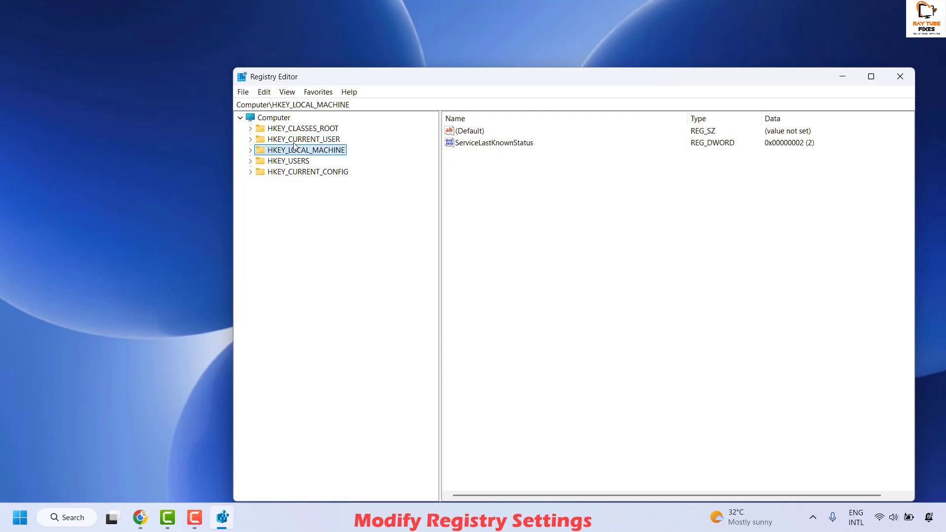
{"action": "key", "text": "Right"}
{"action": "key", "text": "Right"}
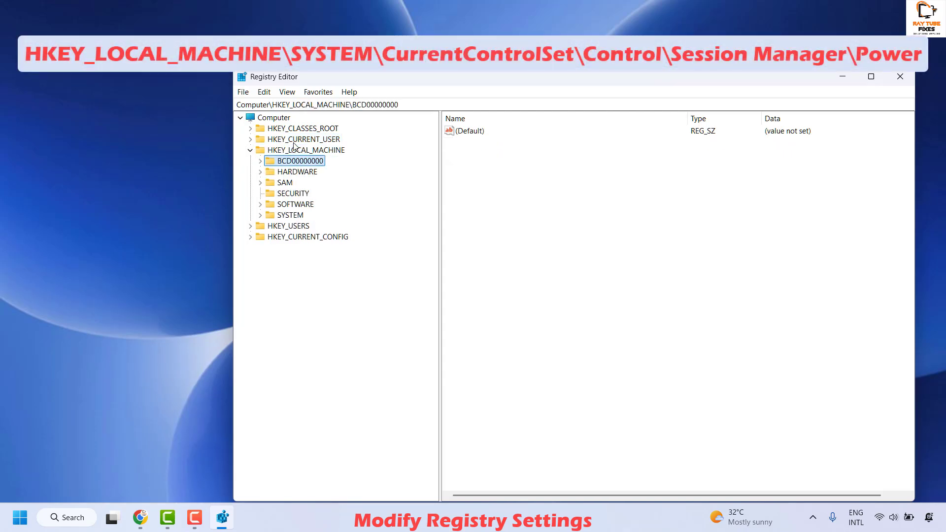
{"action": "key", "text": "Down"}
{"action": "key", "text": "Down"}
{"action": "key", "text": "Down"}
{"action": "key", "text": "Down"}
{"action": "key", "text": "Down"}
{"action": "key", "text": "Right"}
{"action": "key", "text": "Right"}
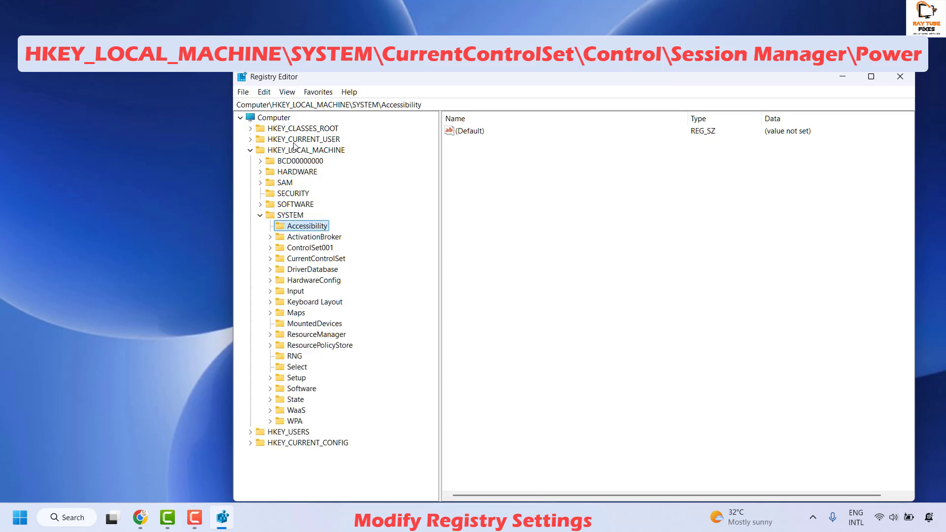
Expand the CurrentControlSet key under SYSTEM and its Control subkey
{"action": "key", "text": "Down"}
{"action": "key", "text": "Down"}
{"action": "key", "text": "Down"}
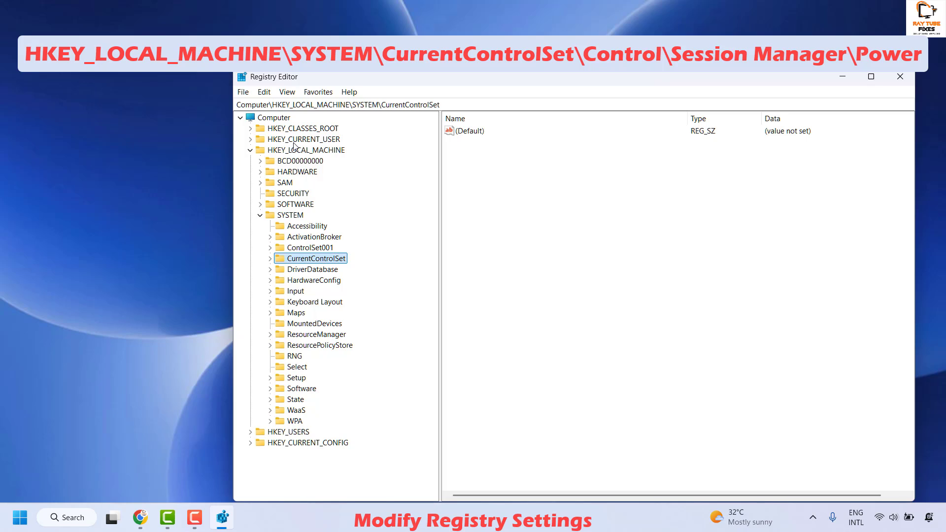
{"action": "key", "text": "Right"}
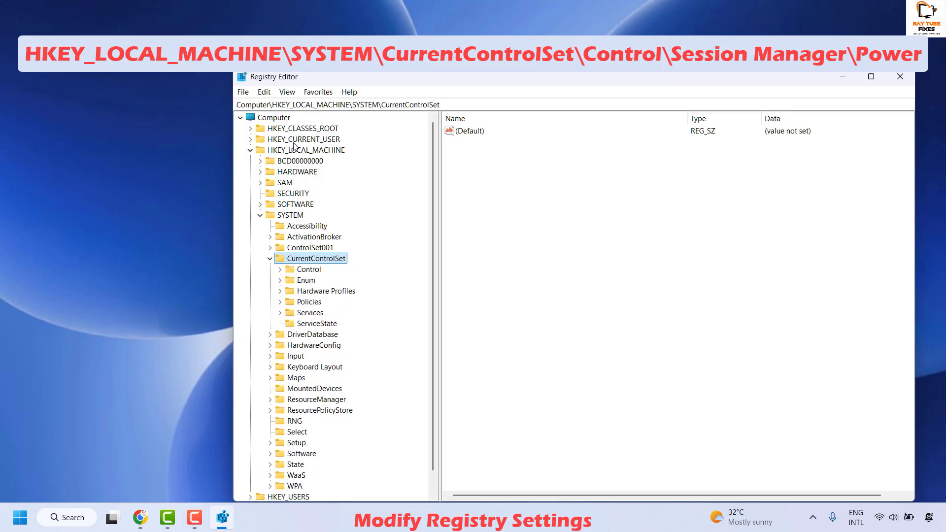
{"action": "key", "text": "Right"}
{"action": "key", "text": "Right"}
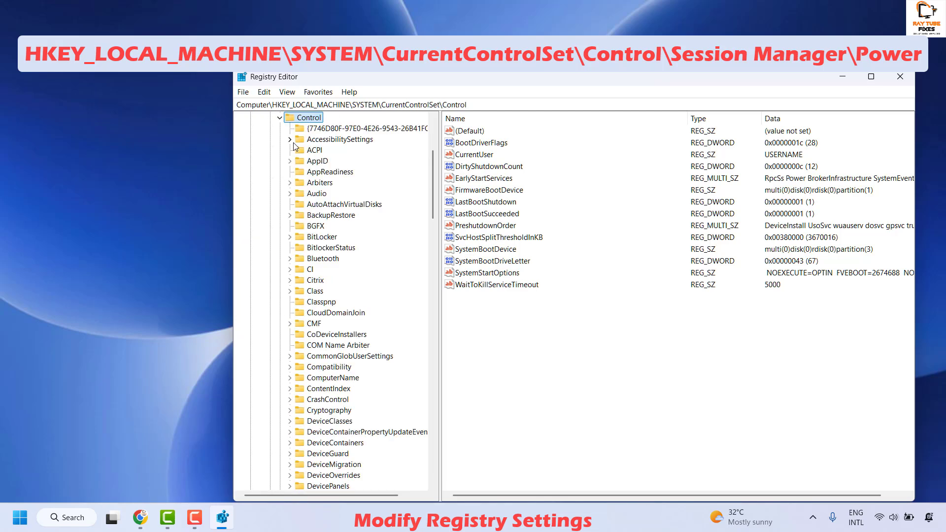
{"action": "key", "text": "Right"}
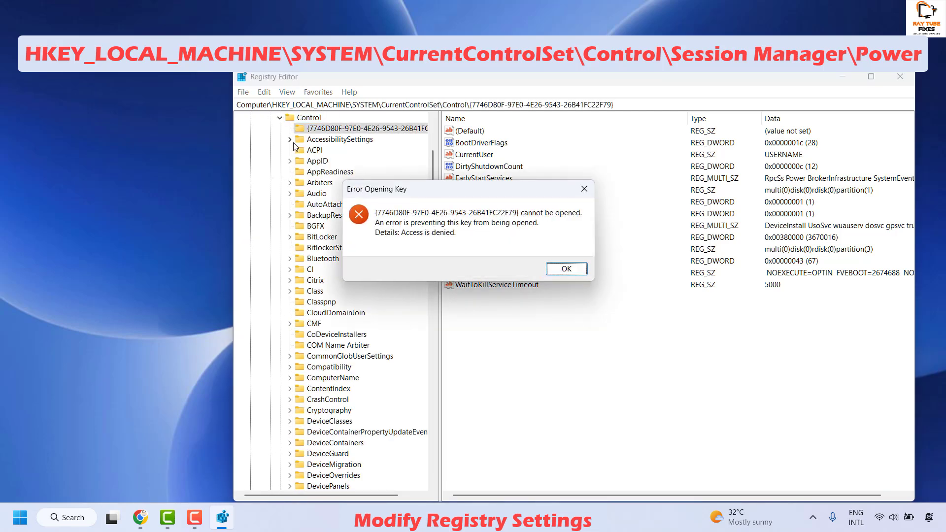
{"action": "key", "text": "Return"}
Expand Session Manager under Control and select its Power subkey
{"action": "type", "text": "se"}
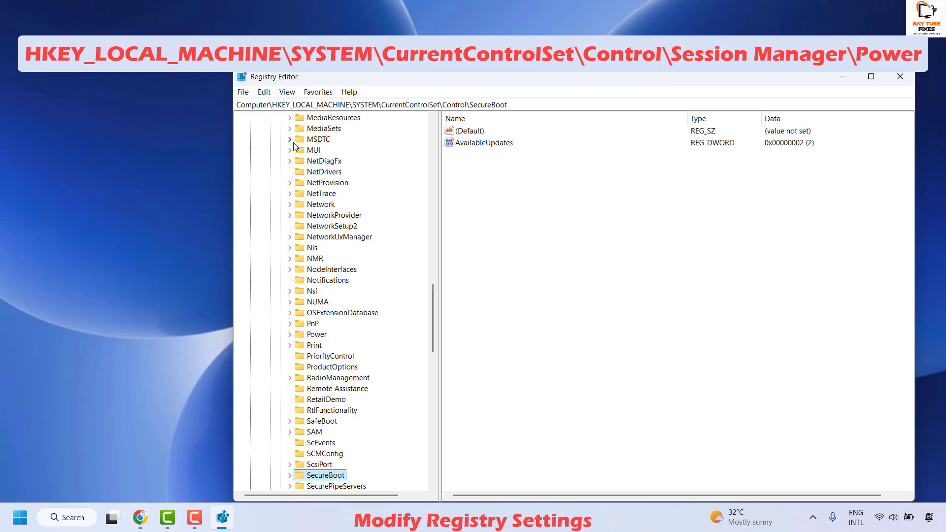
{"action": "type", "text": "s"}
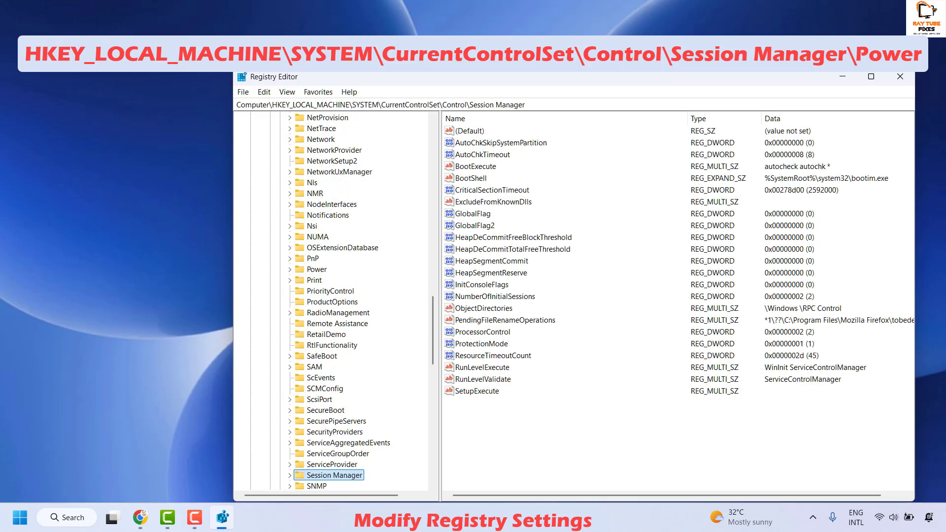
{"action": "key", "text": "Right"}
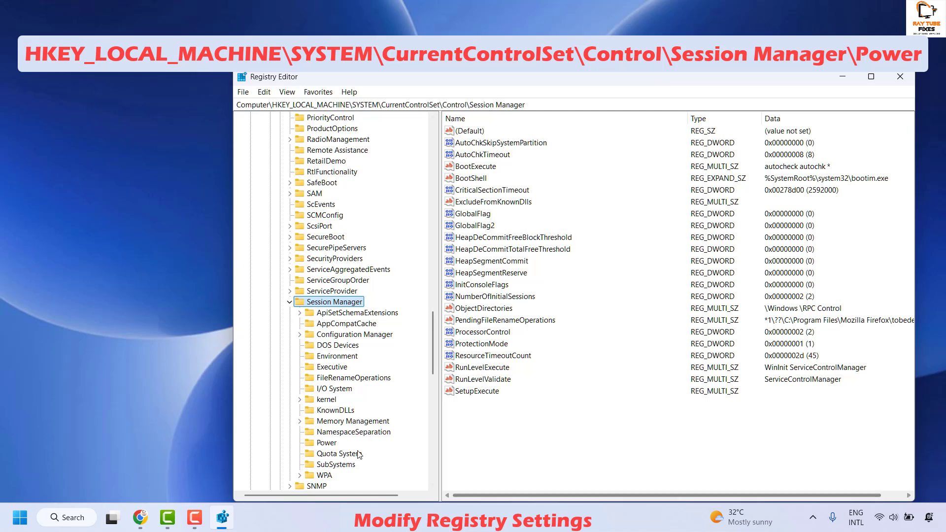
{"action": "left_click", "coordinate": [331, 444]}
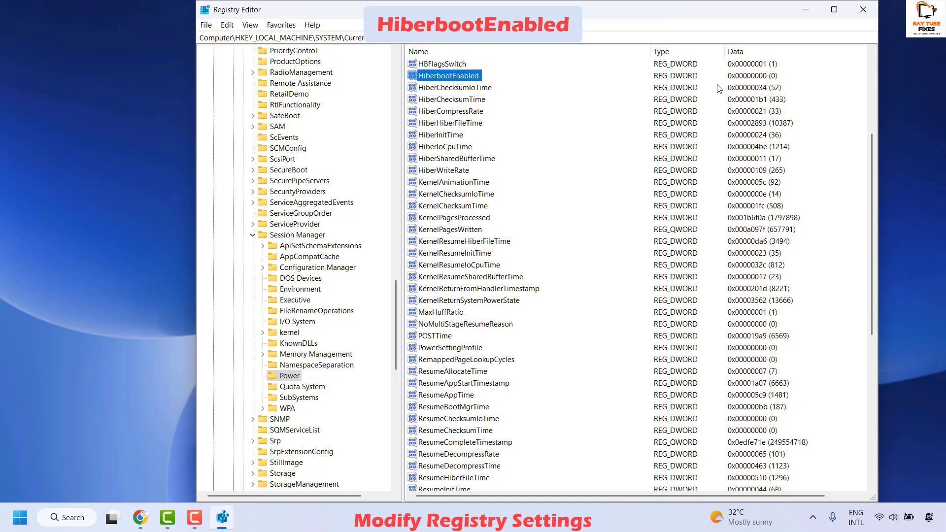
Modify the HiberbootEnabled value in the Power key, with 0 as its value data
{"action": "right_click", "coordinate": [450, 78]}
{"action": "left_click", "coordinate": [483, 87]}
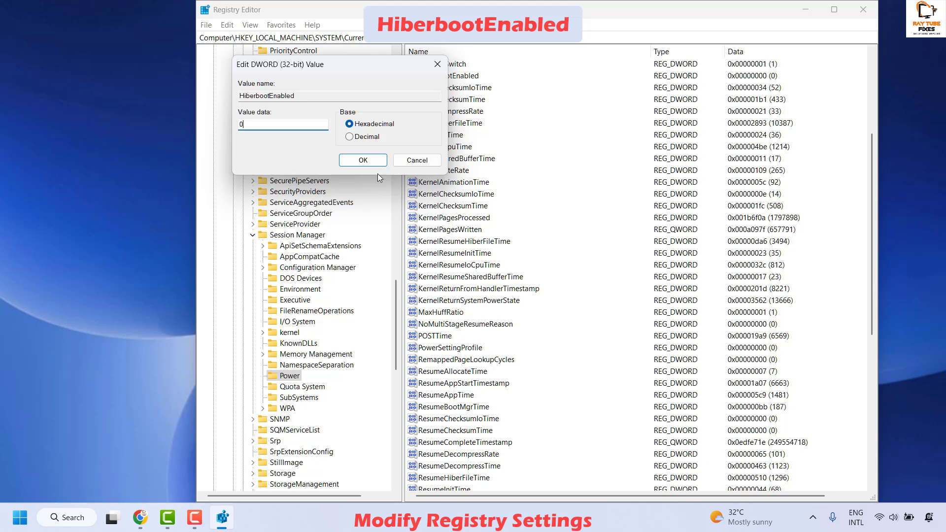
{"action": "left_click", "coordinate": [362, 161]}
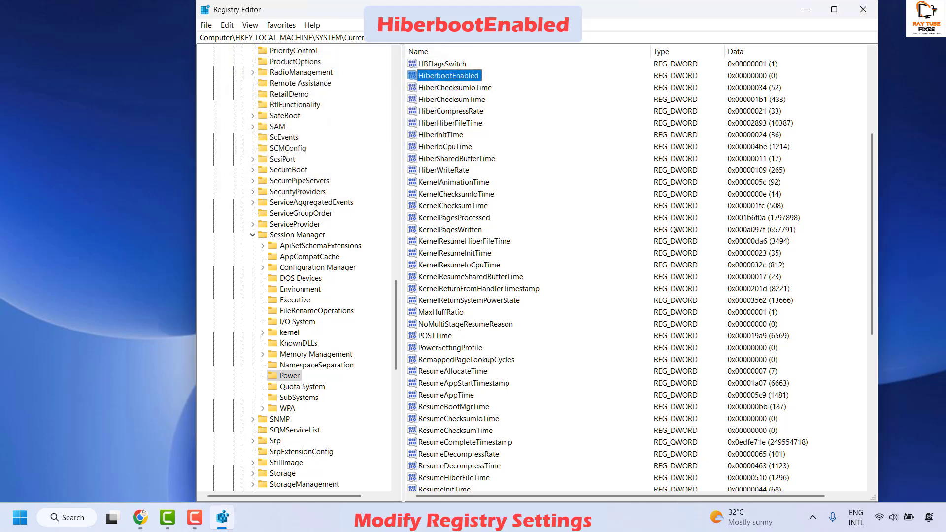
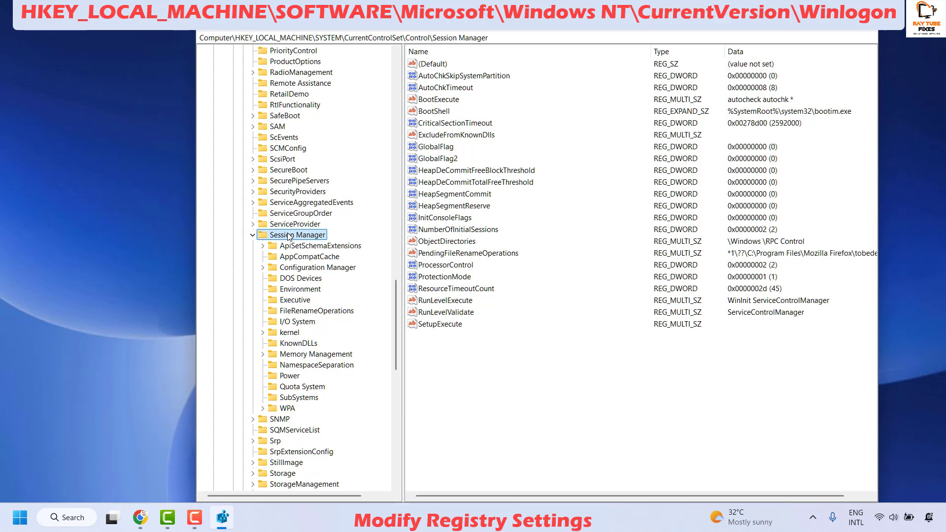
Collapse the open SYSTEM branches back up to HKEY_LOCAL_MACHINE
{"action": "key", "text": "Left"}
{"action": "key", "text": "Left"}
{"action": "key", "text": "Left"}
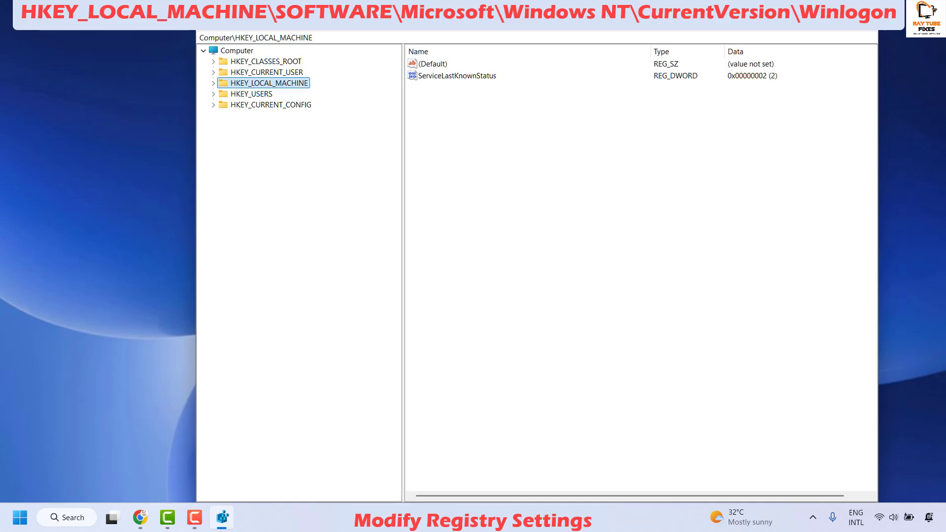
Expand HKEY_LOCAL_MACHINE\SOFTWARE and its Microsoft subkey
{"action": "key", "text": "Right"}
{"action": "key", "text": "Right"}
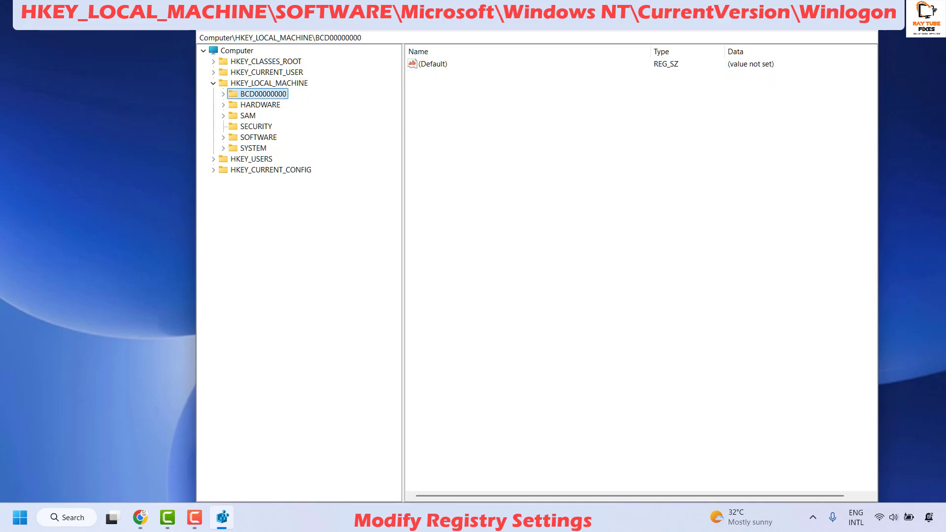
{"action": "type", "text": "so"}
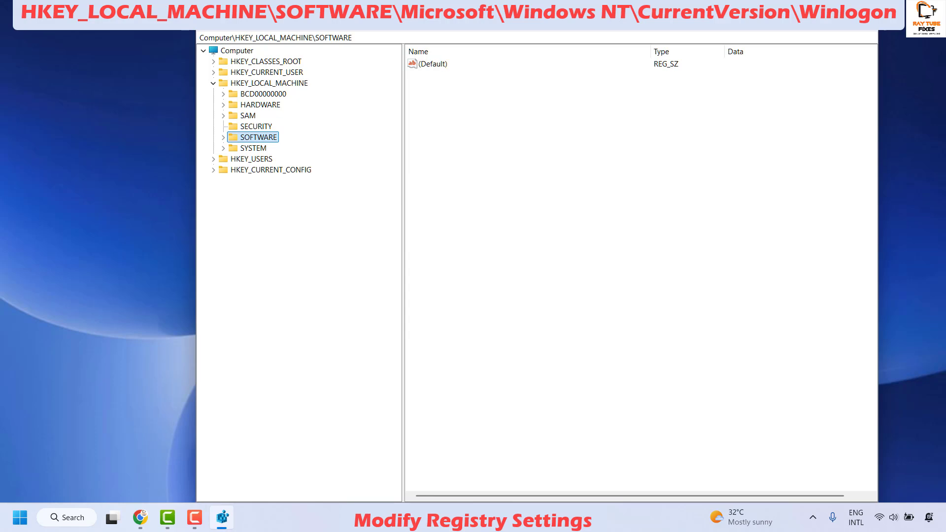
{"action": "key", "text": "Right"}
{"action": "key", "text": "Right"}
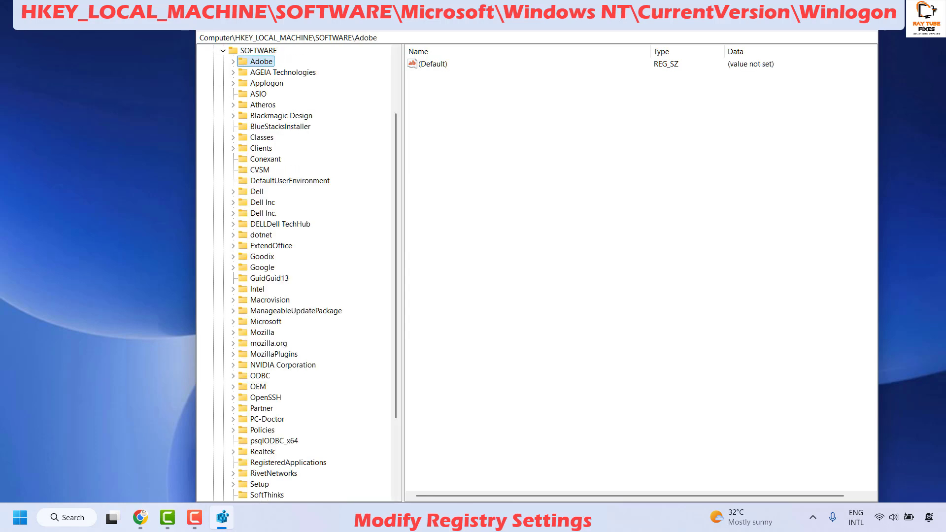
{"action": "type", "text": "mi"}
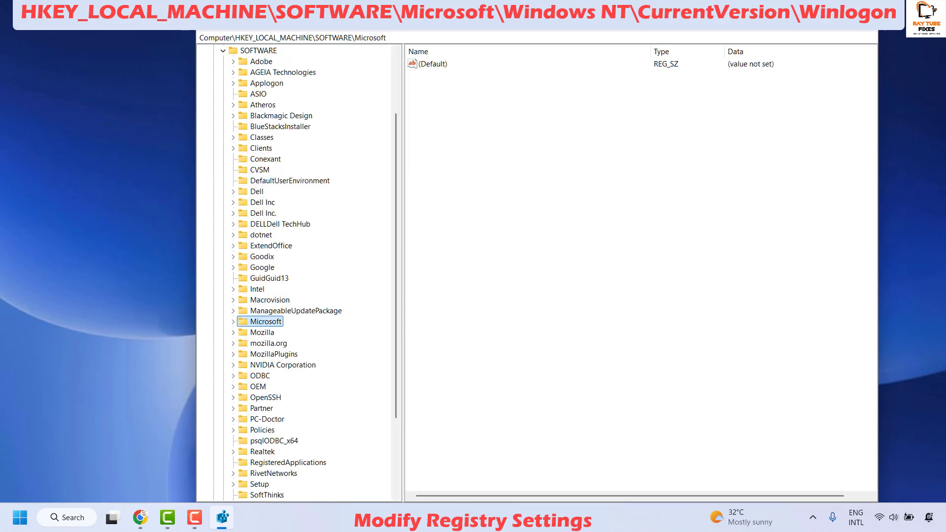
{"action": "key", "text": "Right"}
{"action": "key", "text": "Right"}
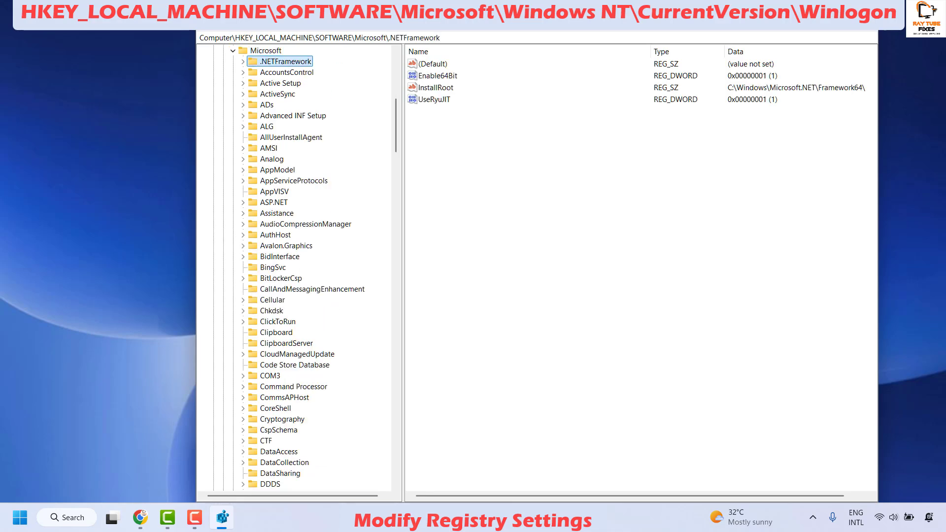
Find the Windows NT key under Microsoft and expand it along with its CurrentVersion subkey
{"action": "type", "text": "windows defender"}
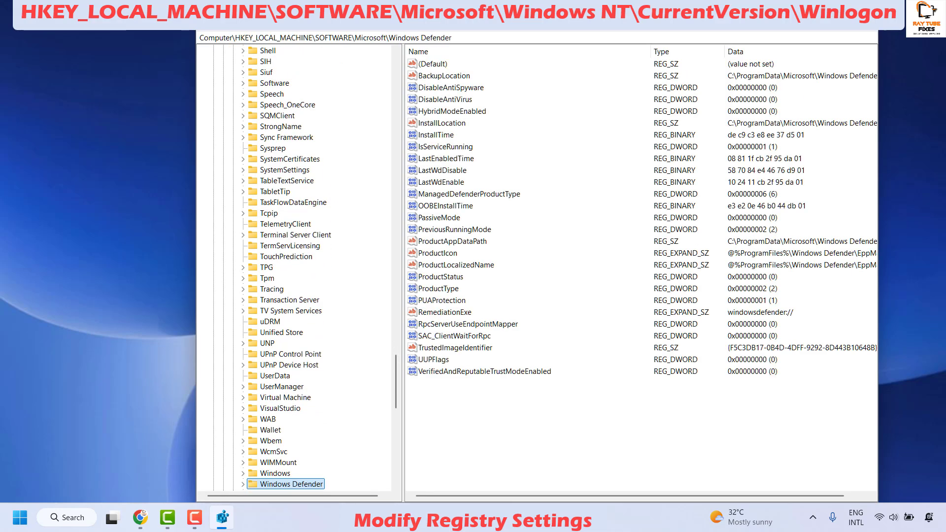
{"action": "key", "text": "Down"}
{"action": "key", "text": "Down"}
{"action": "key", "text": "Down"}
{"action": "scroll", "coordinate": [295, 345], "scroll_direction": "down", "scroll_amount": 4}
{"action": "left_click", "coordinate": [295, 410]}
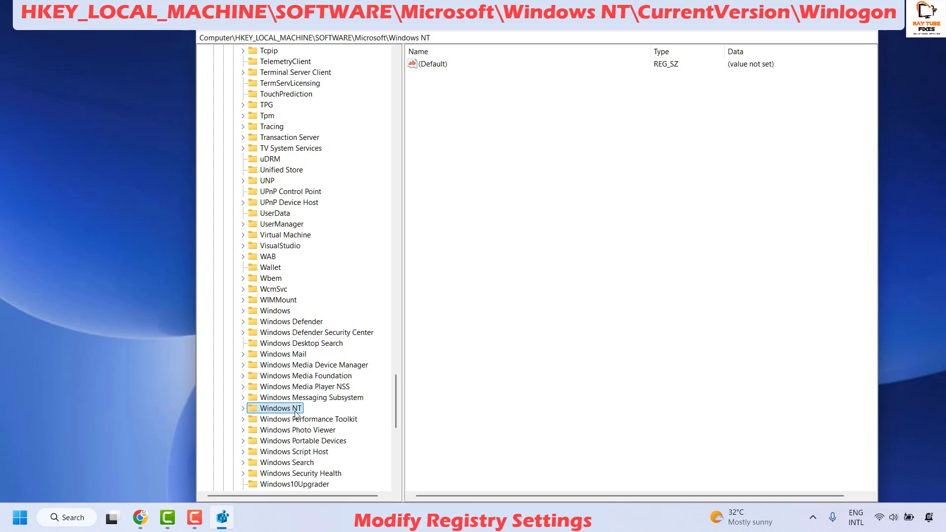
{"action": "key", "text": "Right"}
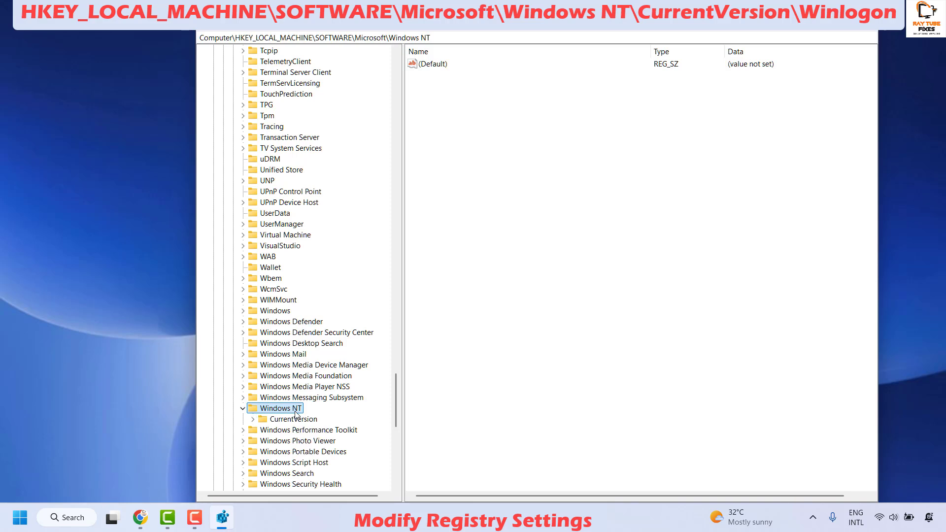
{"action": "key", "text": "Right"}
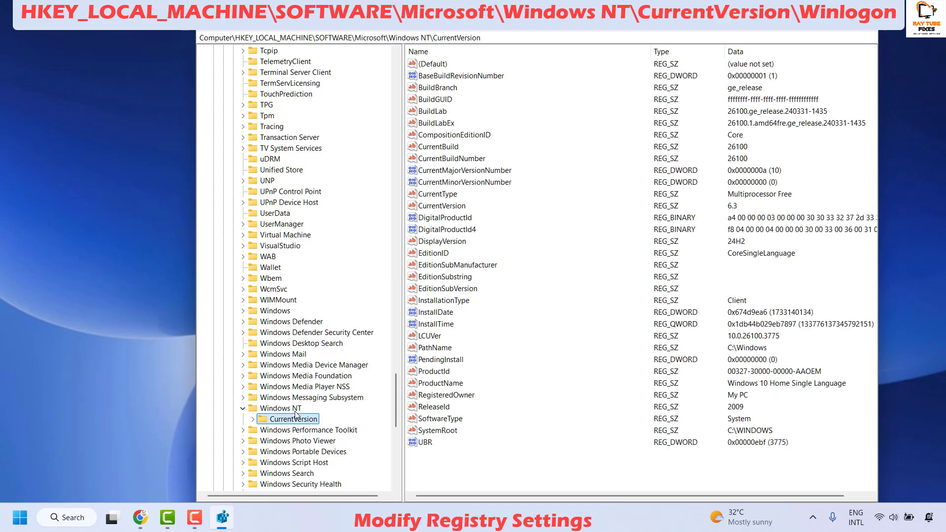
{"action": "key", "text": "Right"}
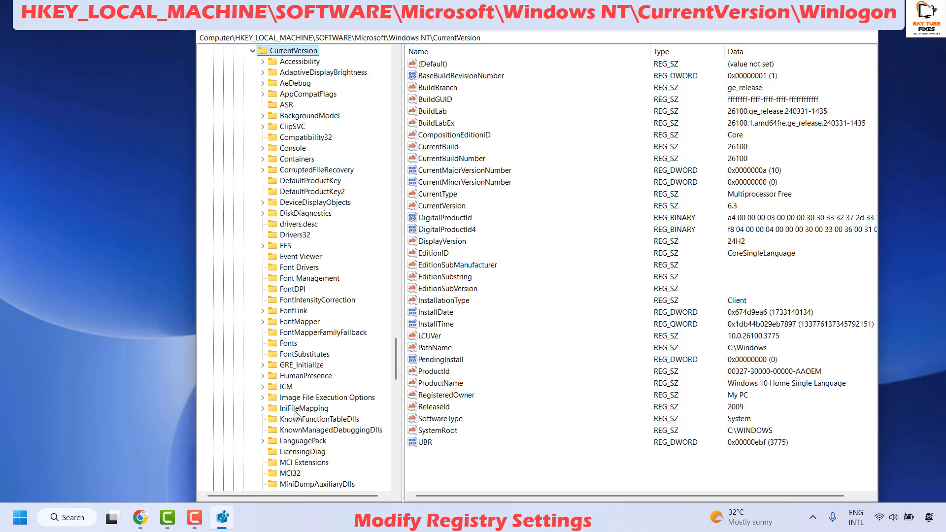
Select the Winlogon subkey under CurrentVersion to list its values
{"action": "key", "text": "Down"}
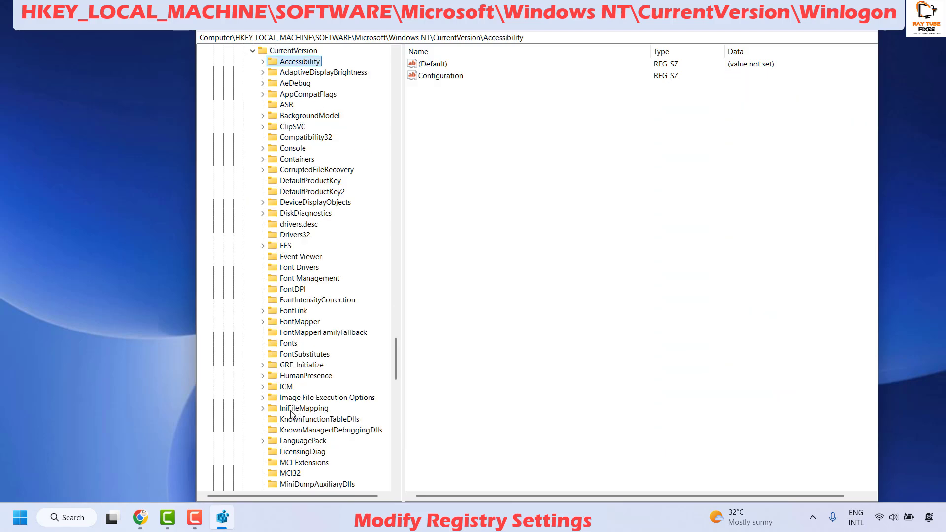
{"action": "scroll", "coordinate": [324, 438], "scroll_direction": "down", "scroll_amount": 5}
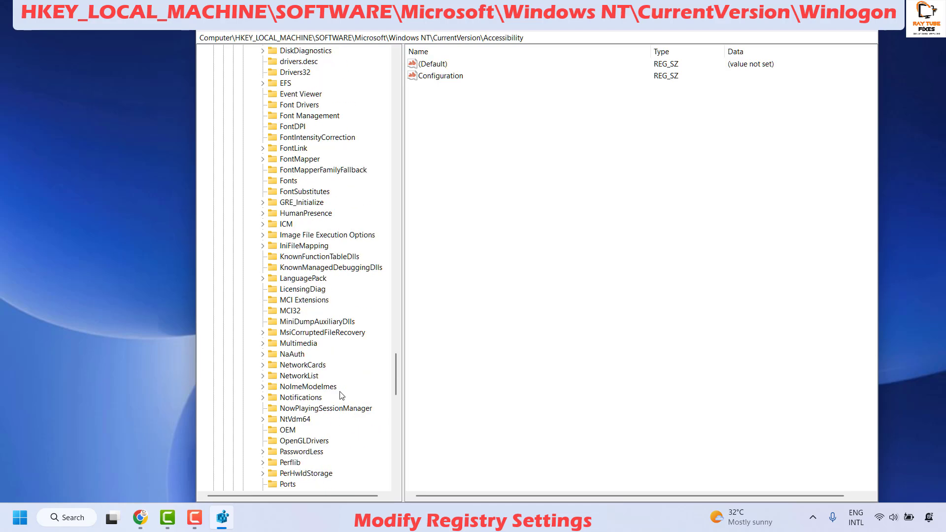
{"action": "scroll", "coordinate": [340, 394], "scroll_direction": "down", "scroll_amount": 13}
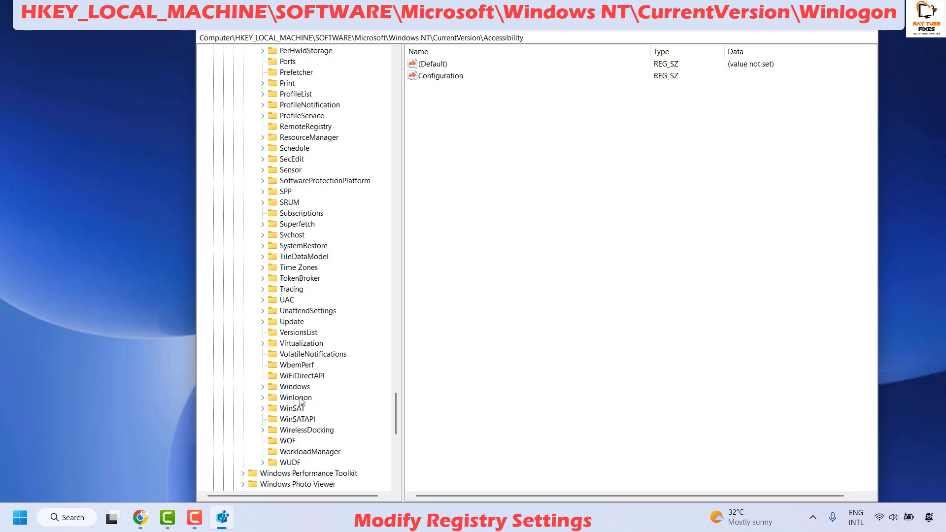
{"action": "left_click", "coordinate": [300, 398]}
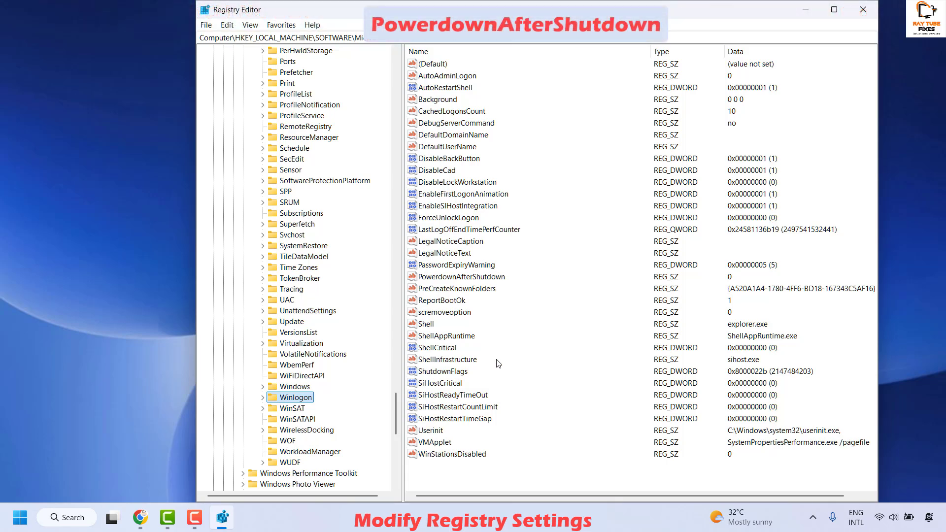
Modify the PowerdownAfterShutdown string value in the Winlogon key, with 0 as its value data
{"action": "left_click", "coordinate": [457, 277]}
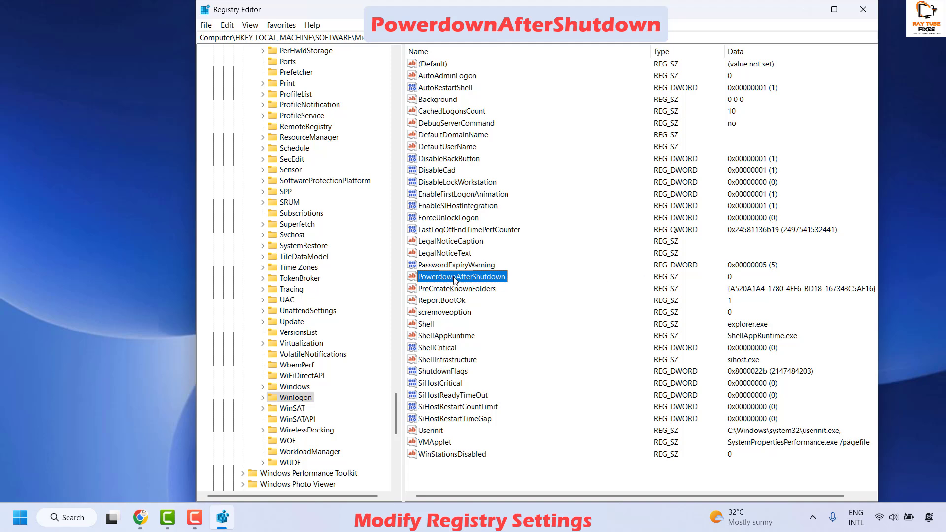
{"action": "right_click", "coordinate": [454, 280]}
{"action": "left_click", "coordinate": [492, 285]}
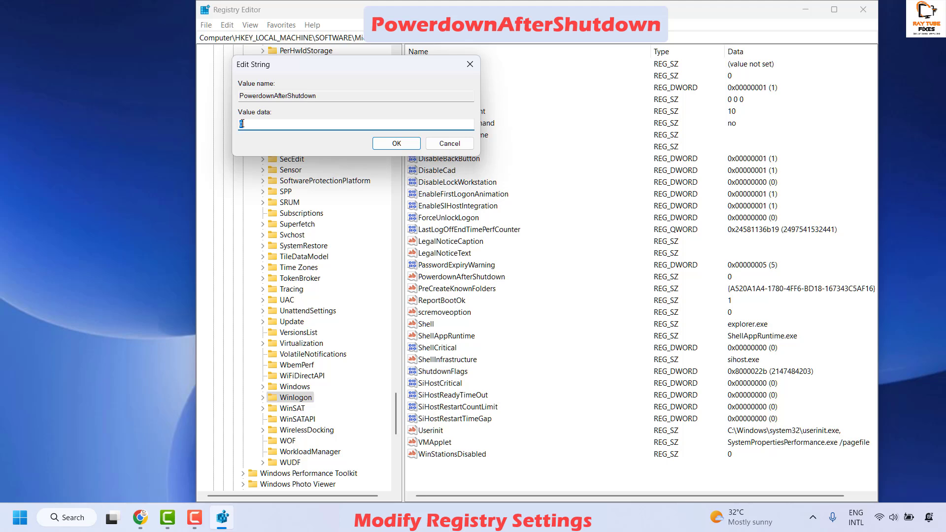
{"action": "left_click", "coordinate": [397, 143]}
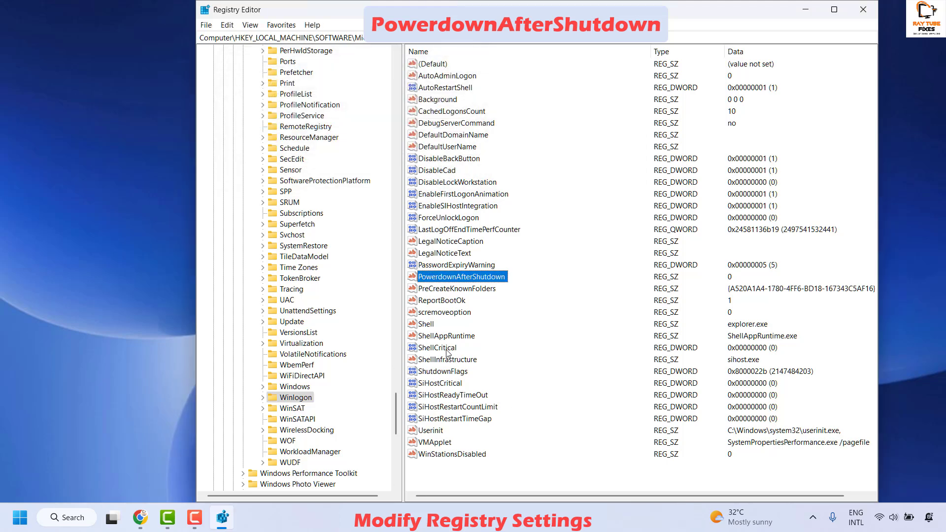
{"action": "right_click", "coordinate": [463, 487]}
{"action": "mouse_move", "coordinate": [498, 489]}
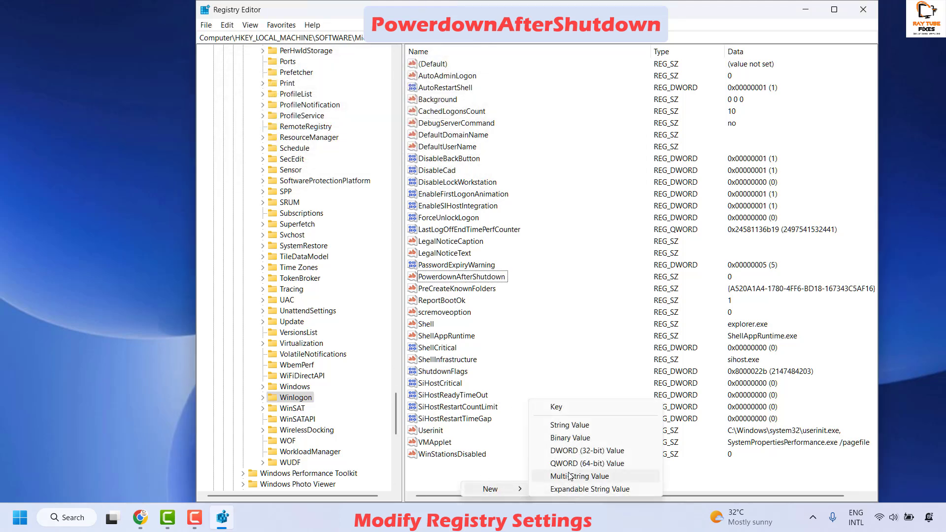
{"action": "left_click", "coordinate": [600, 452]}
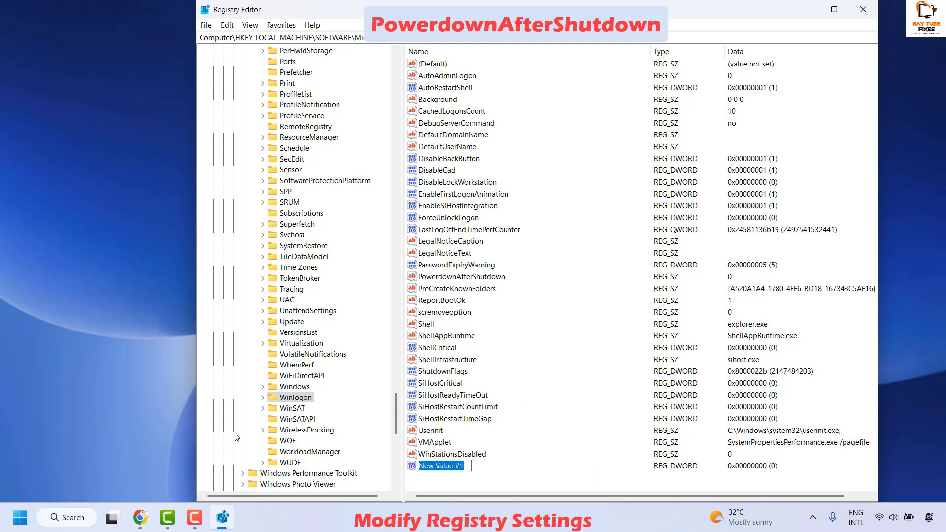
{"action": "key", "text": "alt+Tab"}
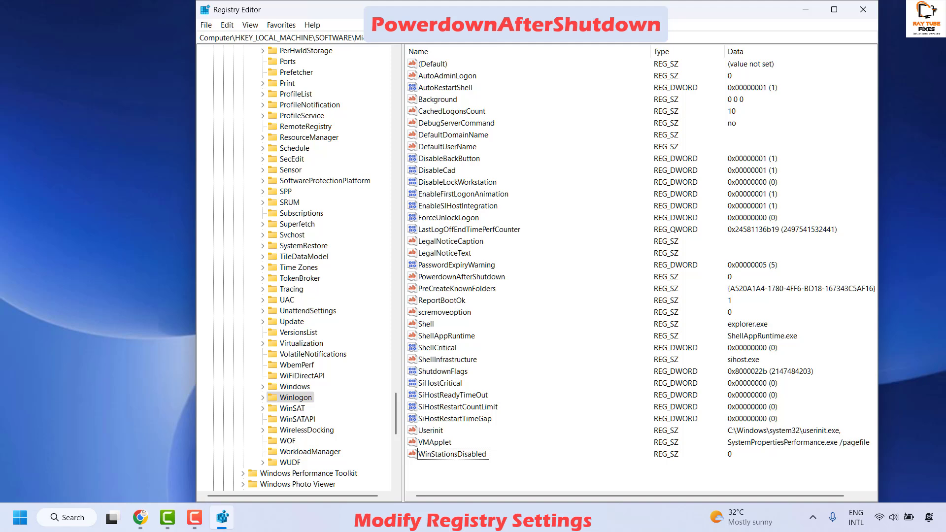
Close Registry Editor
{"action": "left_click", "coordinate": [860, 11]}
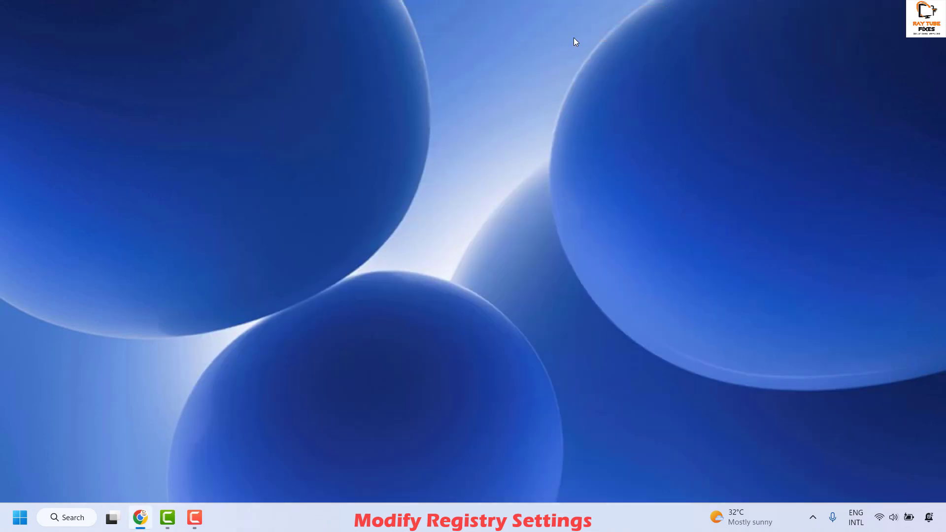